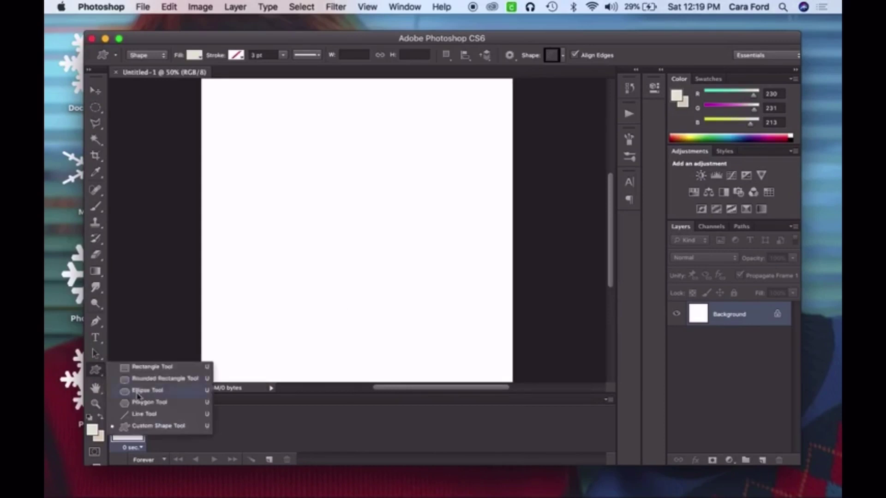
- Draw an ellipse about 502 by 486 px near the canvas centre and give it no fill
left_click(174, 390)
mouse_move(275, 144)
left_mouse_down()
mouse_move(310, 189)
mouse_move(442, 306)
mouse_move(432, 295)
left_mouse_up()
left_click(195, 56)
left_click(141, 79)
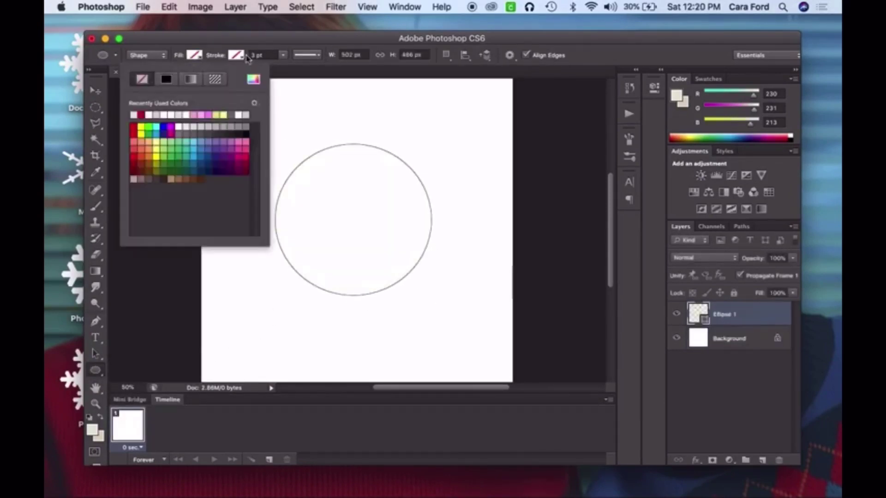
- Give the circle a solid black stroke about 19.91 pt wide
left_click(237, 56)
left_click(208, 82)
left_click(283, 55)
left_click_drag(284, 69, 303, 70)
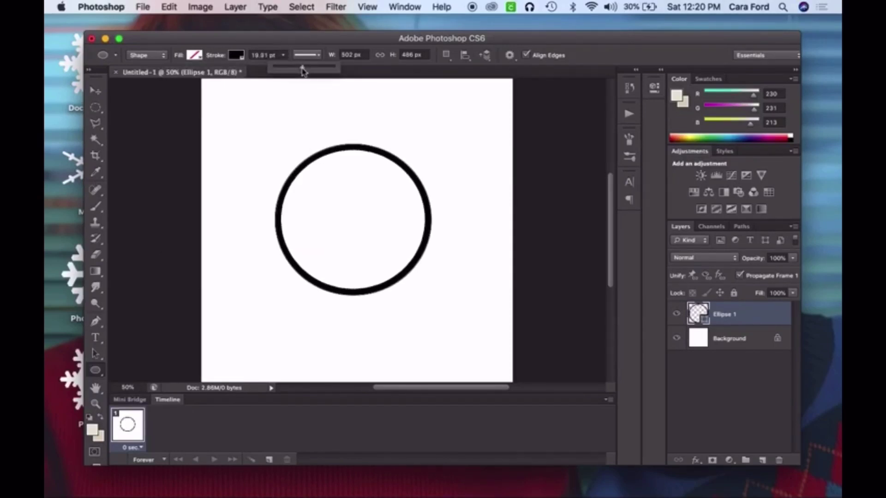
left_click(263, 42)
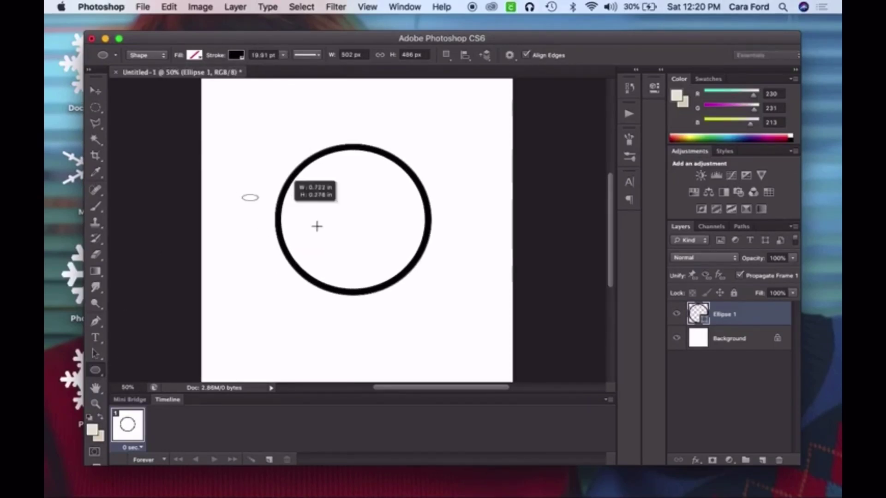
- Draw a flat ring ellipse about 726 by 216 px across the circle and centre it on the circle
left_click_drag(316, 226, 467, 261)
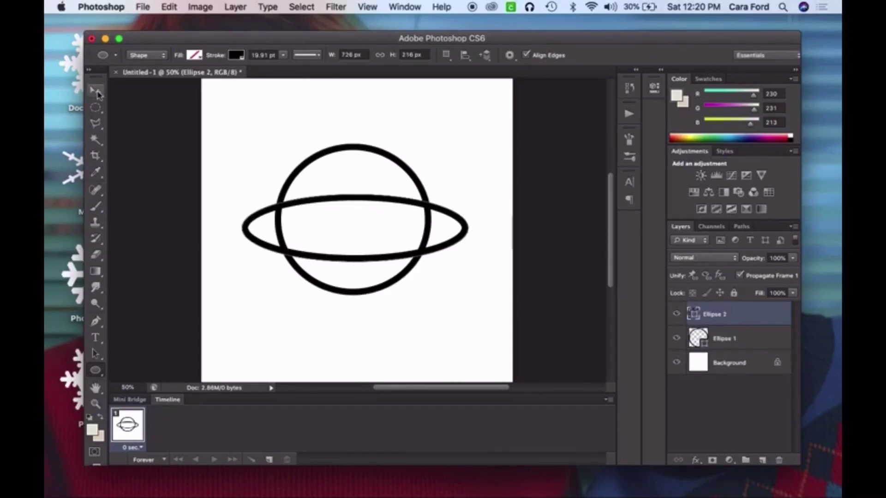
left_click(97, 91)
left_click_drag(352, 263, 350, 253)
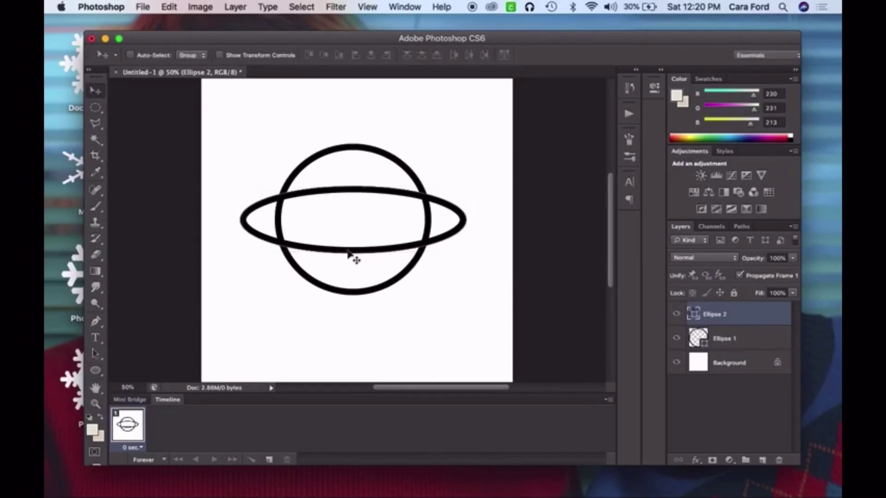
- Rasterize the Ellipse 2 and Ellipse 1 layers and merge them into a single layer
right_click(754, 318)
left_click(702, 190)
left_click(750, 339)
right_click(750, 338)
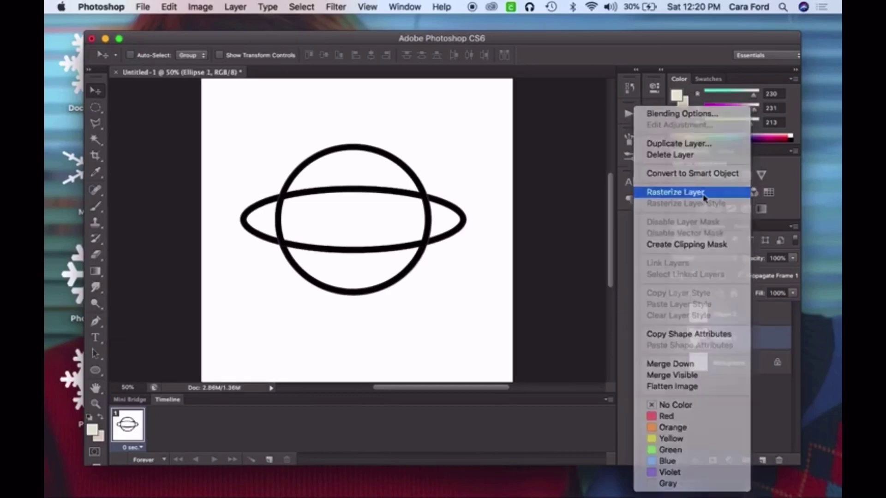
left_click(703, 192)
left_click(752, 314, "shift")
right_click(752, 315)
left_click(682, 364)
- Select the ring's upper arc inside the circle with the Polygonal Lasso, delete it and deselect
key("super+1")
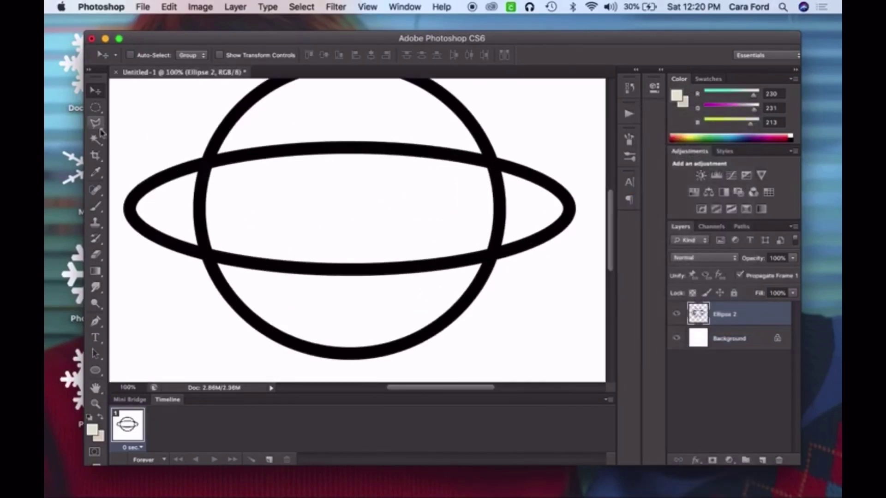
key("l")
left_click(211, 169)
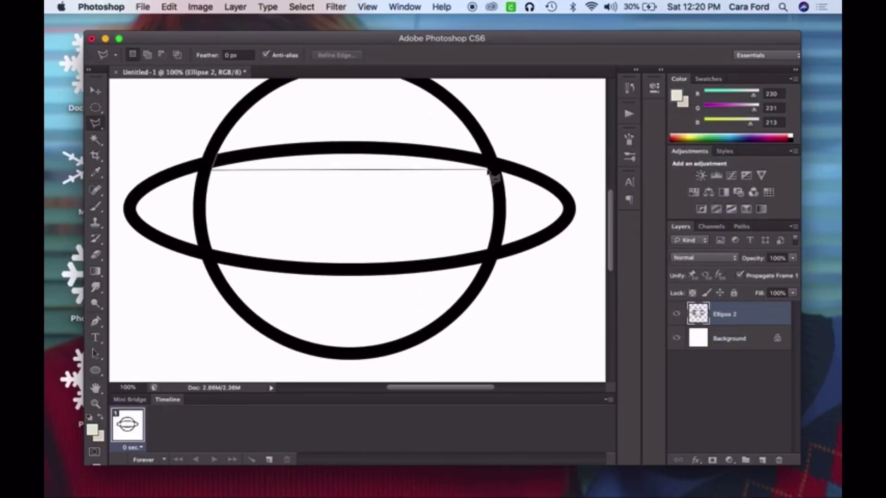
left_click(221, 155)
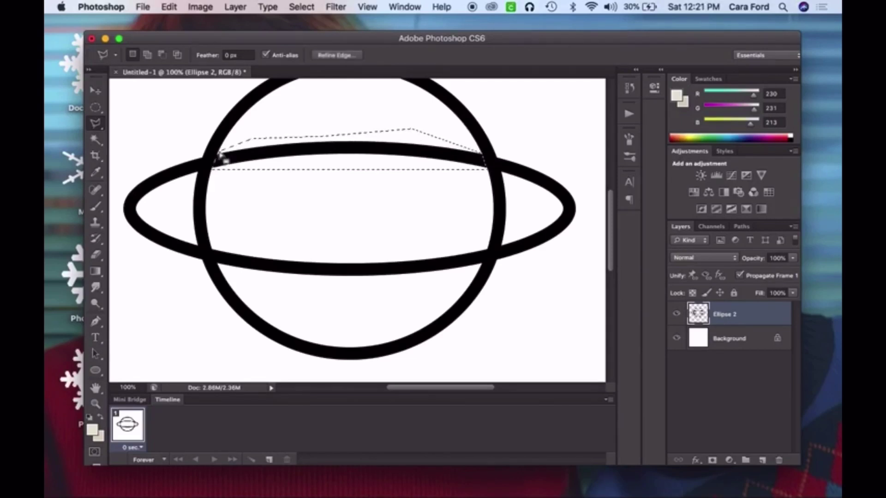
key("Delete")
left_click(313, 6)
left_click(314, 33)
key("super+minus")
key("super+minus")
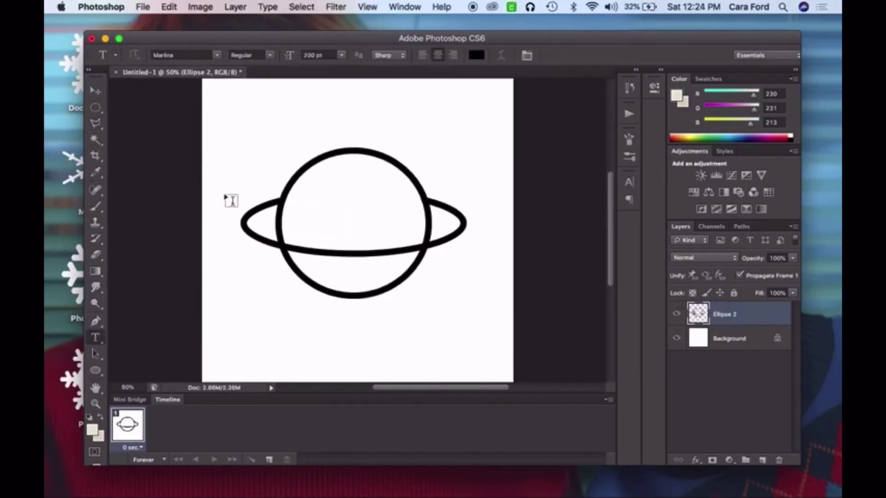
- Select the ring's left end outside the circle, stretch it outward, realign it with the circle and deselect
key("super+plus")
left_click(95, 119)
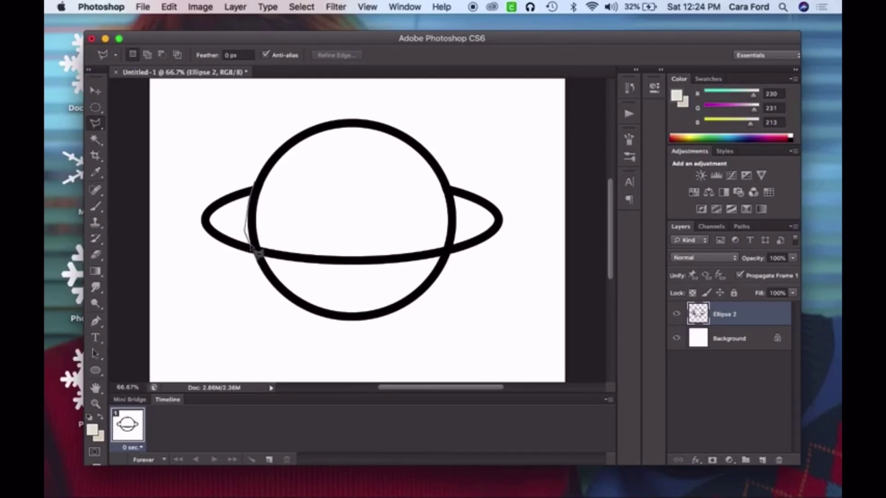
left_click(247, 199)
key("super+t")
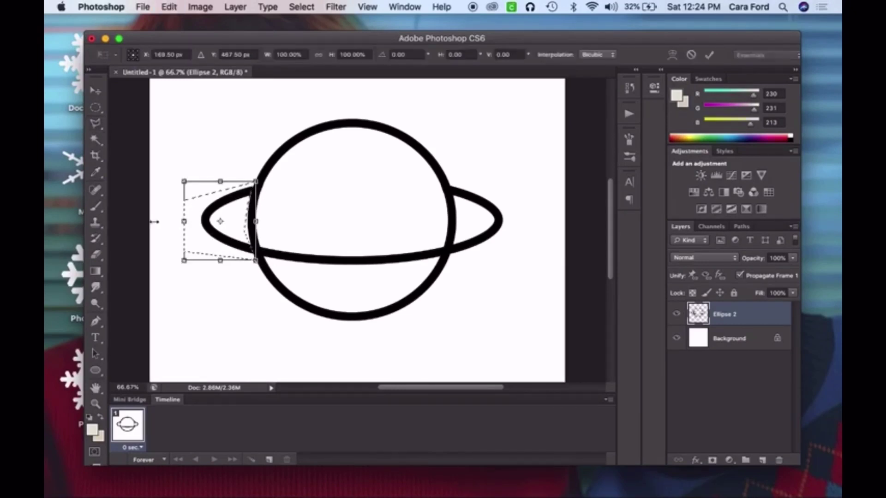
left_click_drag(184, 222, 121, 221)
left_click(95, 90)
left_click(548, 189)
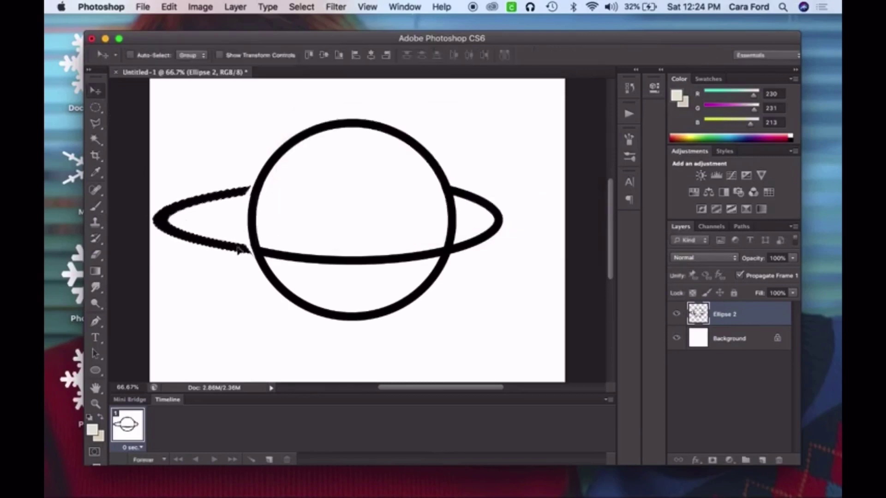
left_click_drag(241, 250, 249, 250)
left_click(302, 9)
left_click(314, 33)
- Select the ring's right end outside the circle, stretch it outward to match the left end and deselect
left_click(95, 123)
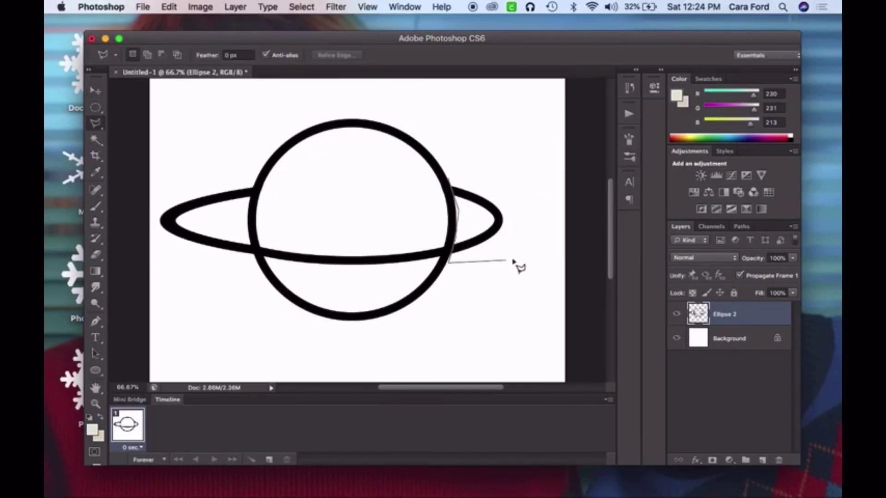
key("super+t")
mouse_move(520, 220)
left_mouse_down()
mouse_move(603, 221)
mouse_move(540, 221)
left_mouse_up()
key("Return")
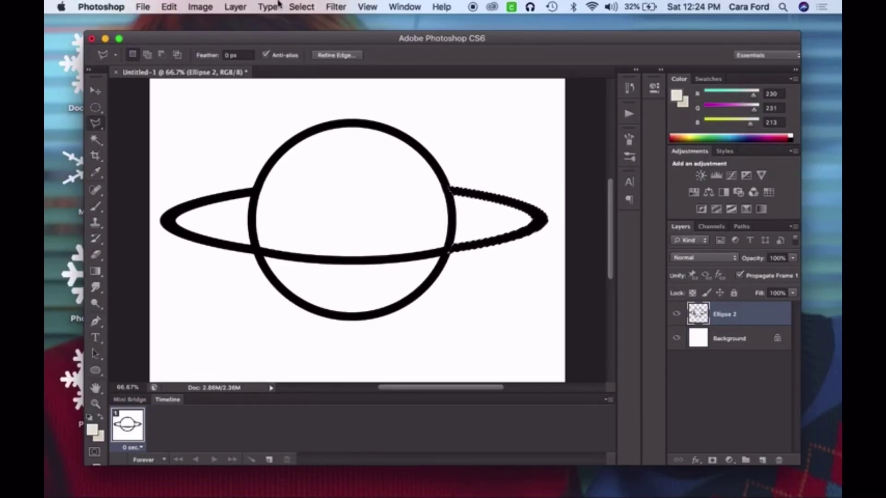
left_click(300, 7)
left_click(314, 32)
- Add a text box across the lower part of the circle and enter "jungkook" at 72 pt
key("t")
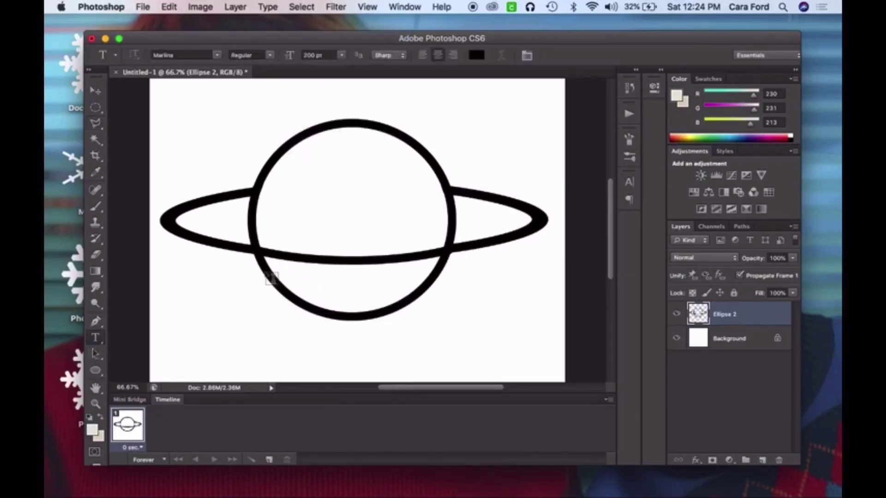
left_click_drag(271, 220, 443, 273)
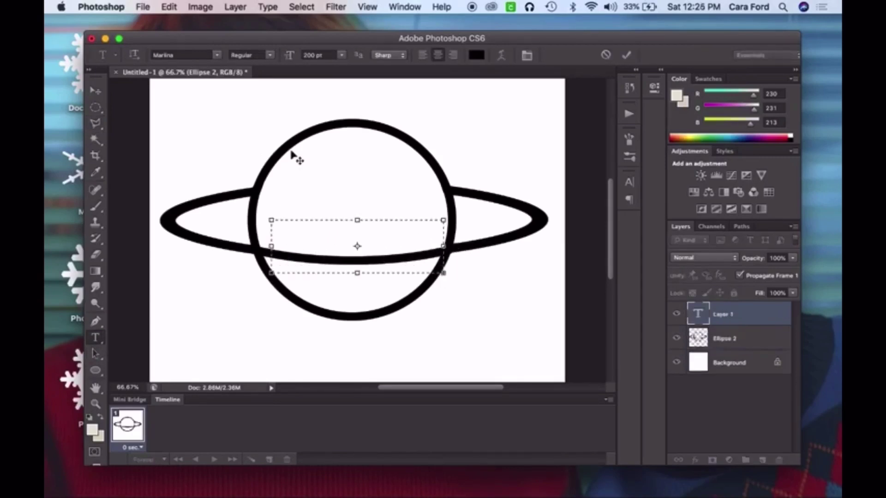
left_click(341, 55)
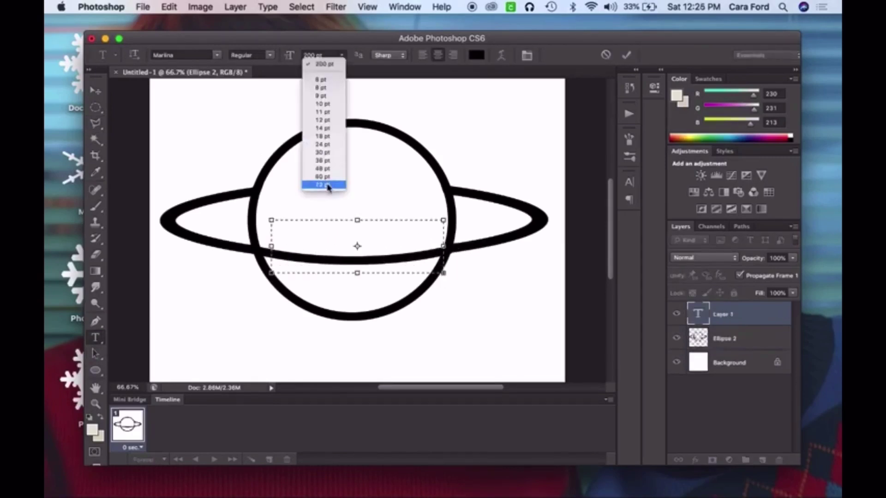
left_click(328, 184)
type("ju")
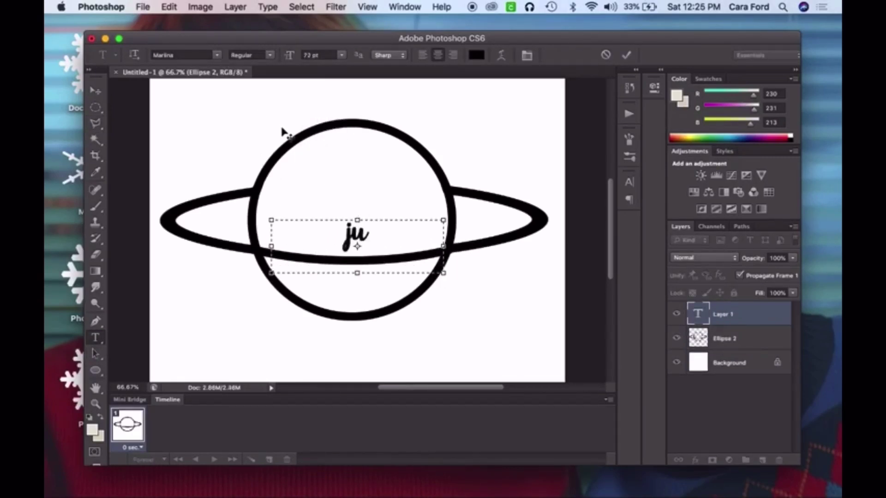
type("ngkook")
- Set the text size to 100 pt and move the word to the middle of the circle
key("super+a")
left_click(629, 183)
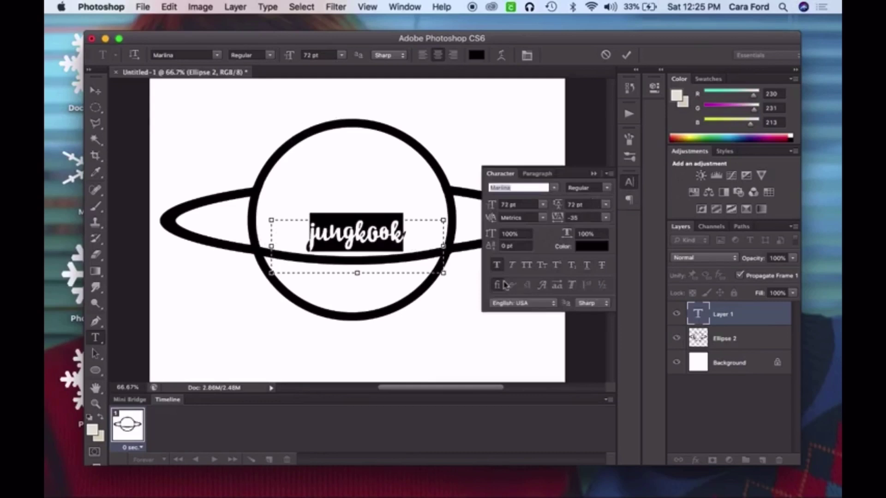
left_click(598, 174)
double_click(310, 55)
type("100")
left_click(96, 90)
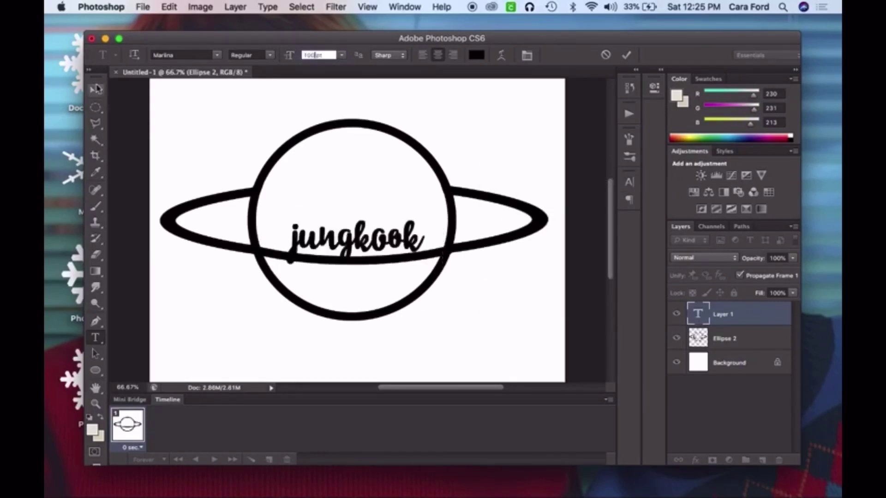
left_click_drag(368, 237, 355, 216)
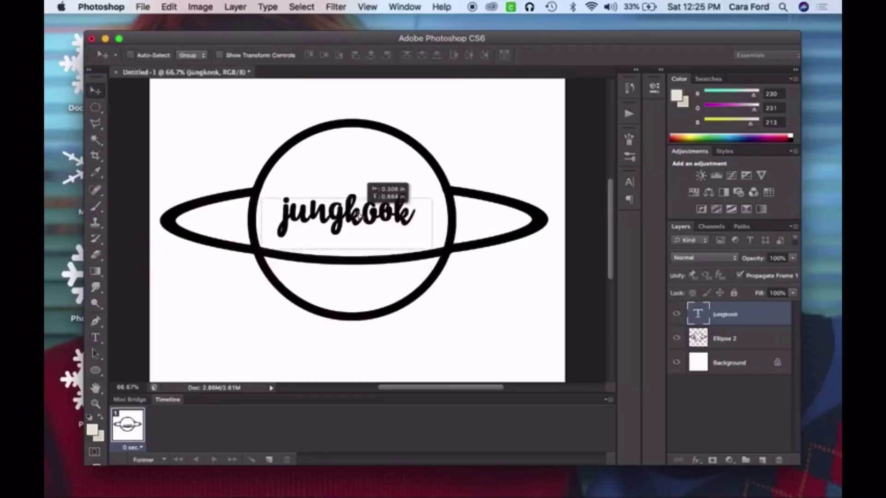
left_click_drag(359, 217, 366, 215)
- Enlarge the "jungkook" text proportionally to span the circle's full width and place it over the ring's lower arc
double_click(768, 317)
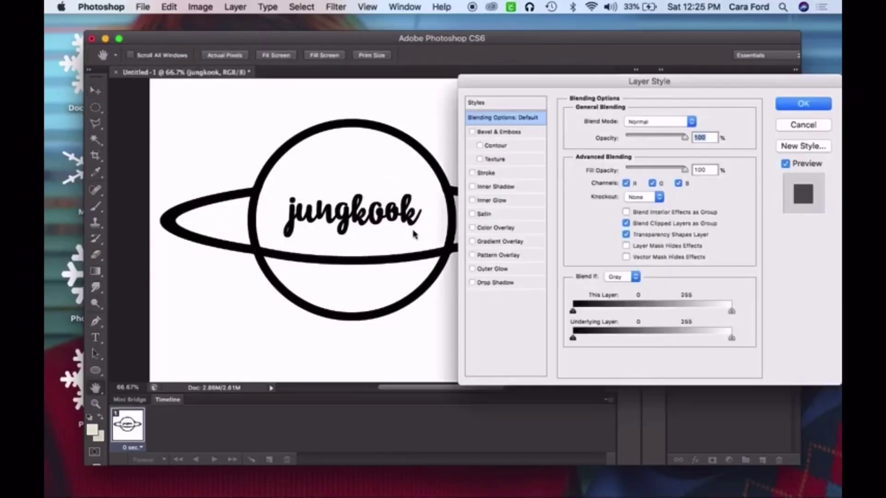
key("Return")
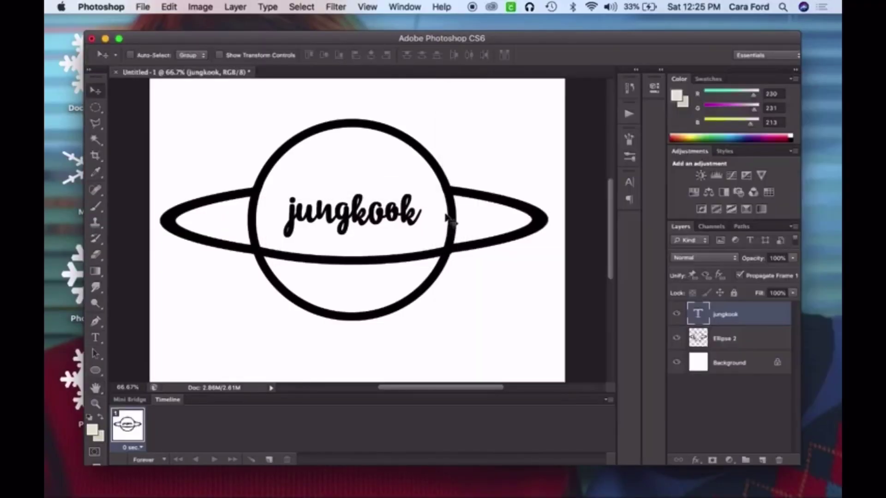
key("super+t")
left_click_drag(451, 253, 500, 275)
left_click_drag(457, 226, 416, 244)
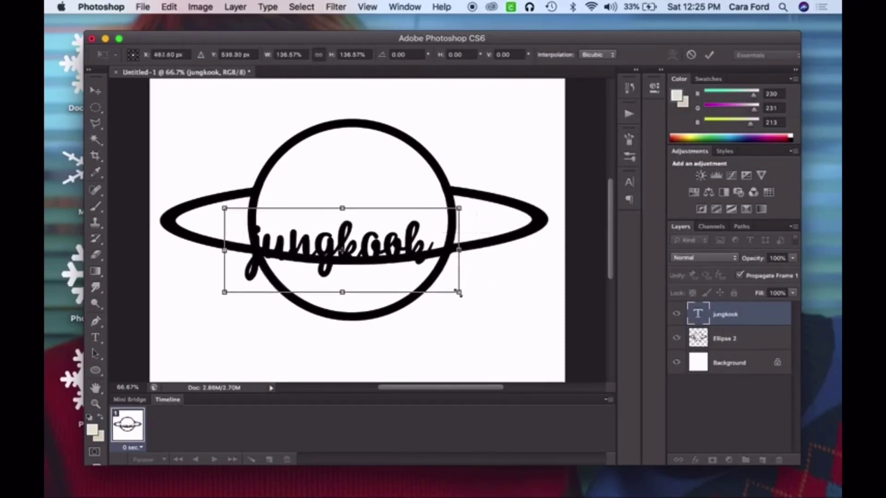
left_click_drag(459, 294, 505, 314)
left_click_drag(224, 208, 216, 205)
left_click_drag(382, 270, 383, 271)
key("Return")
- Apply a 21 px white outside stroke to the "jungkook" text layer
double_click(783, 318)
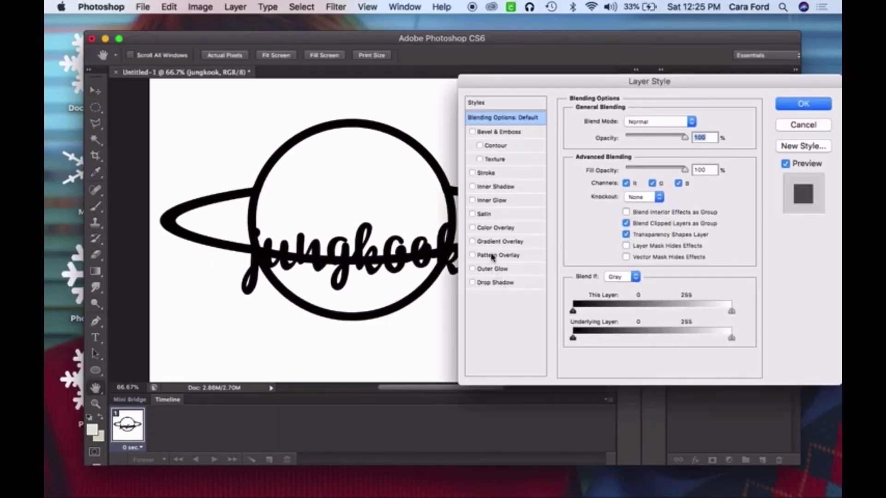
left_click(487, 172)
left_click(600, 212)
left_click(372, 173)
key("Return")
left_click_drag(613, 120, 620, 123)
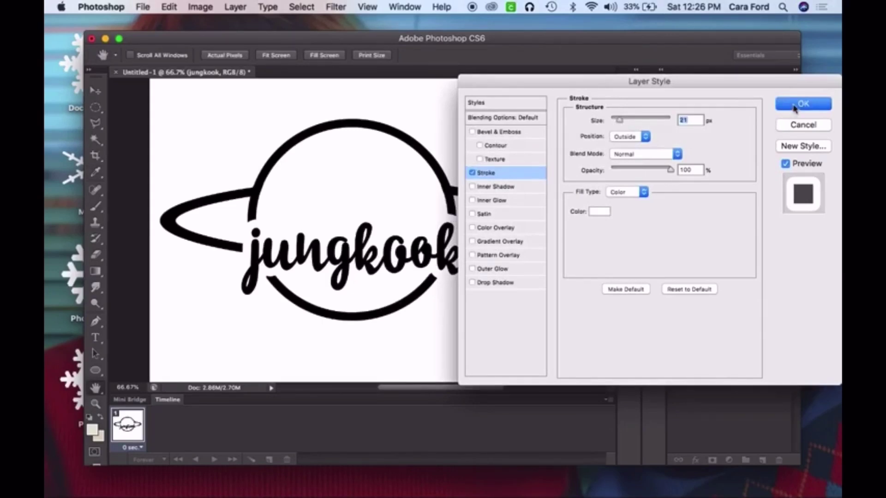
left_click(803, 104)
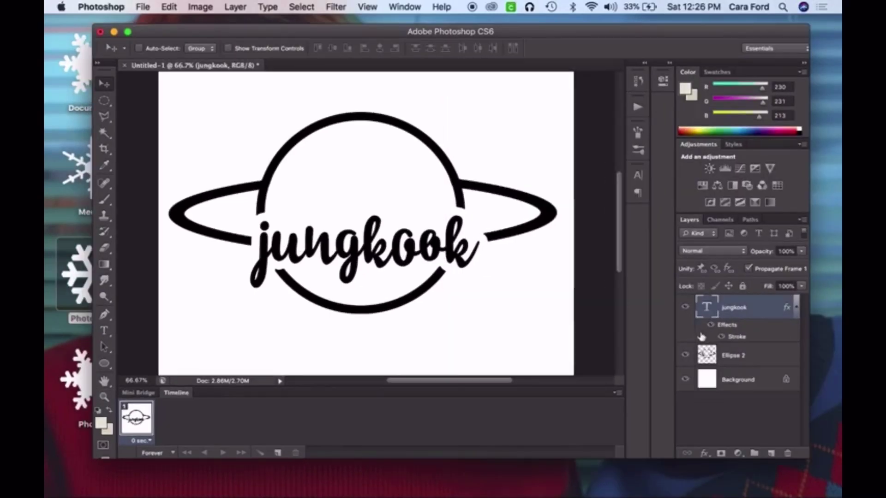
key("super+t")
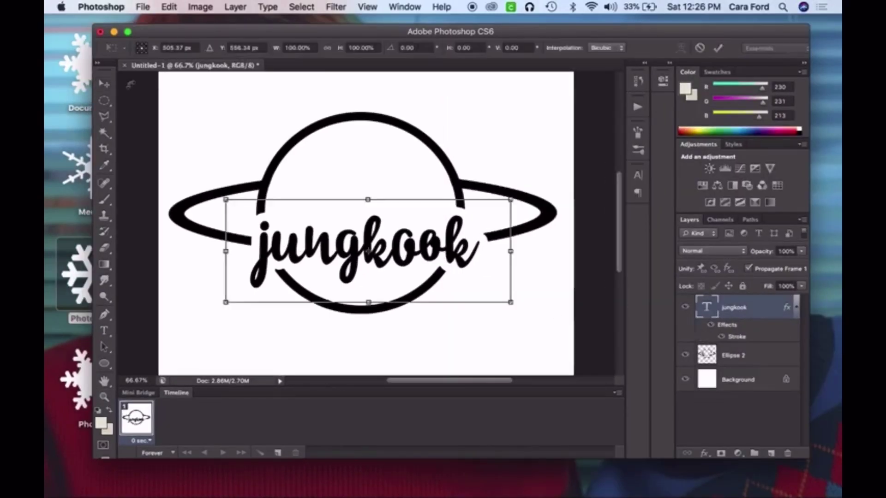
left_click(301, 6)
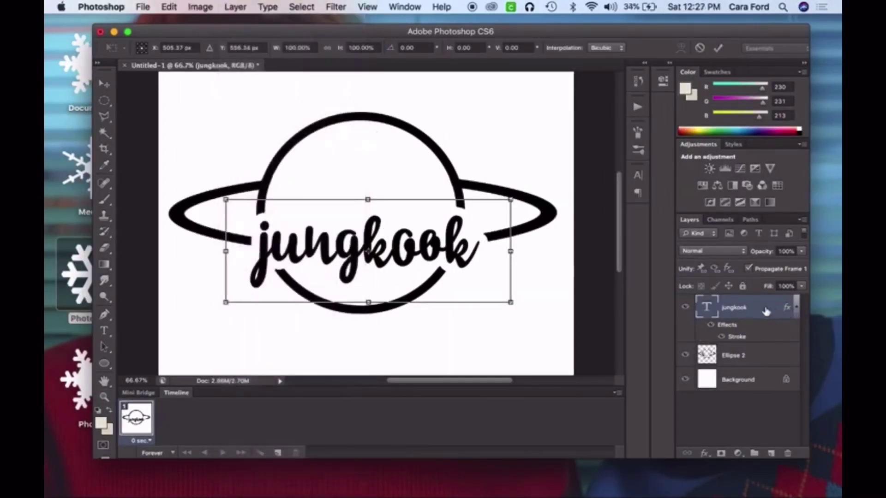
key("Return")
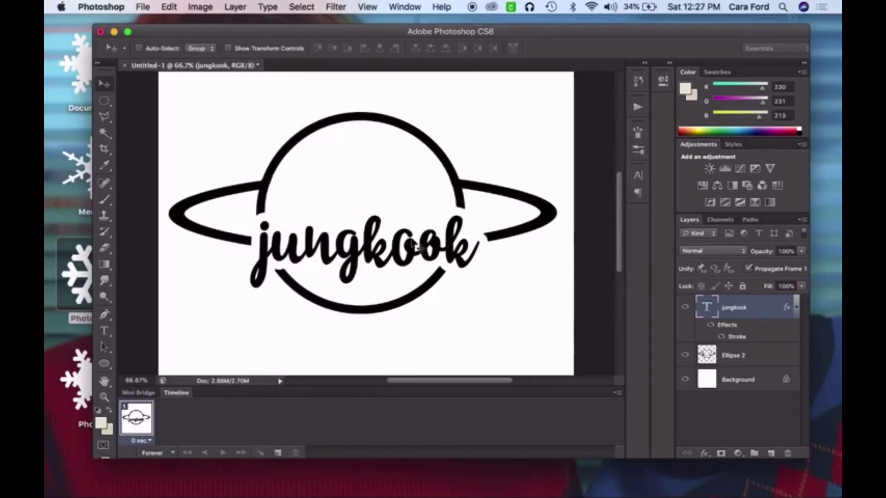
- Scale the "jungkook" text down slightly and nudge it to centre it across the circle
key("super+t")
left_click(327, 48)
left_click_drag(510, 302, 494, 297)
left_click_drag(454, 243, 470, 244)
key("Left")
key("Left")
key("Left")
key("Left")
key("Left")
key("Return")
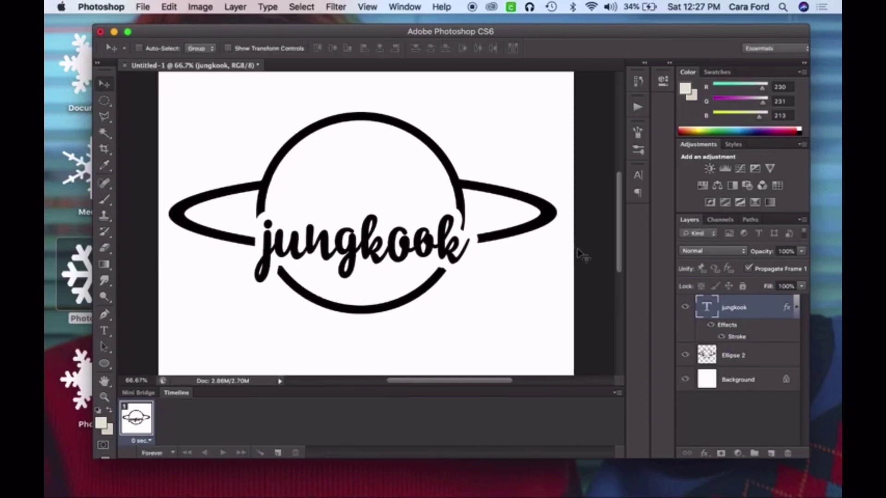
- Draw a solid five-pointed star about 120 × 116 px with the Custom Shape tool near the circle's upper right
left_click(105, 364)
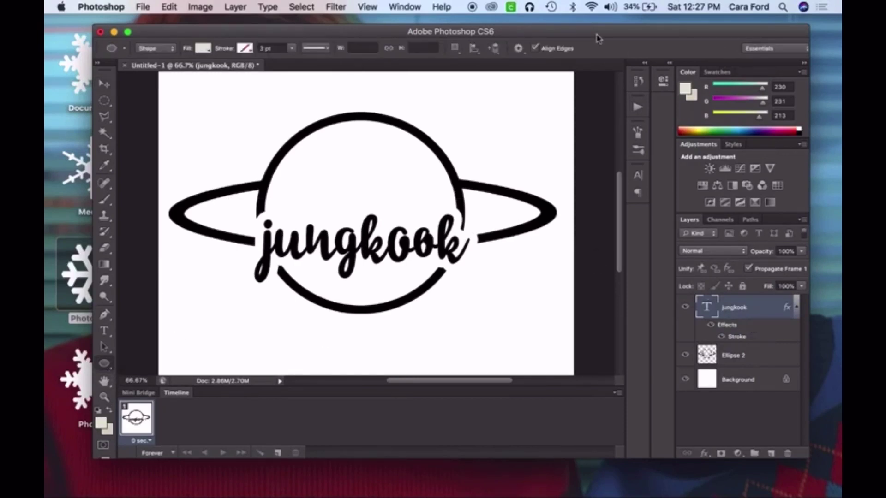
left_click(106, 367)
left_click(155, 425)
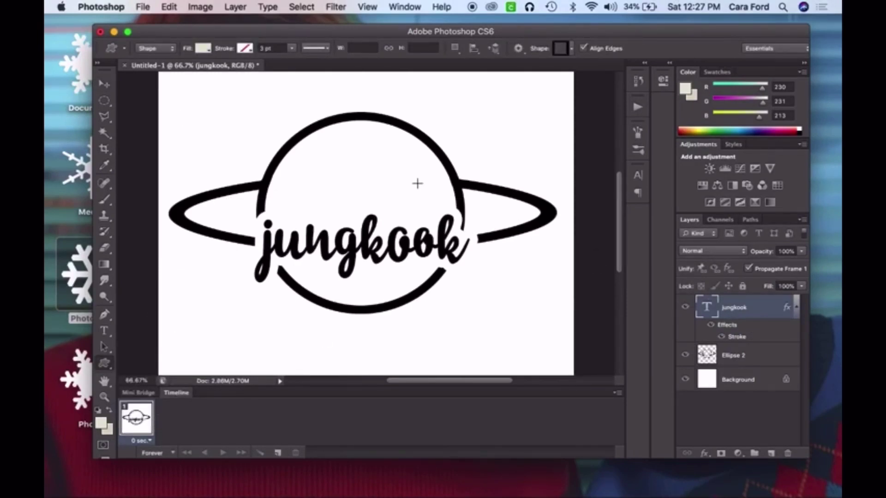
left_click(571, 48)
scroll(562, 121, "down", 10)
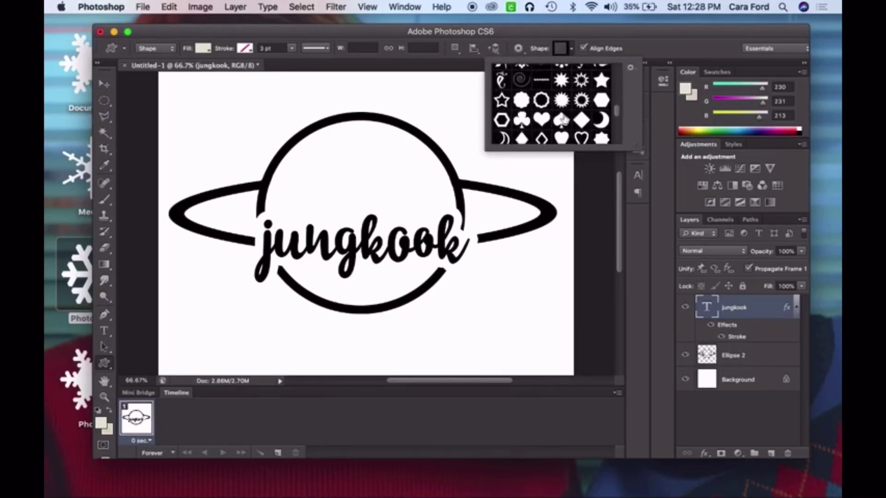
left_click(405, 143)
left_click_drag(416, 119, 463, 167)
- Switch to Preview to check the star placement in army decal.png, and close the image
mouse_move(284, 482)
left_click(349, 480)
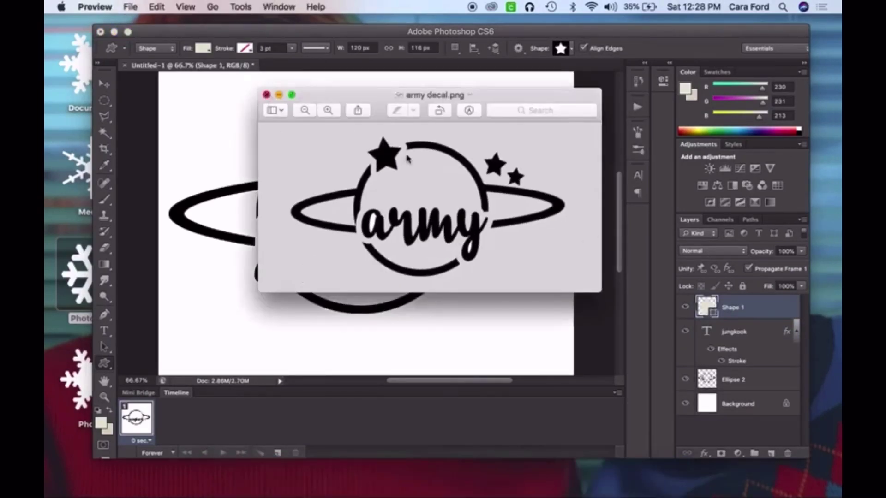
left_click(269, 95)
left_click(332, 134)
- Move the star onto the circle's upper-left edge and fill it with black
left_click(103, 85)
left_click_drag(435, 138, 294, 132)
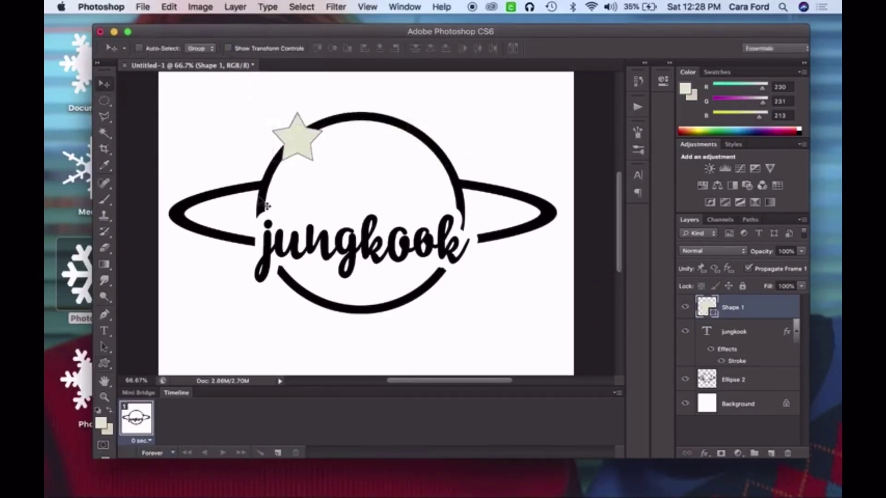
left_click(106, 365)
left_click(203, 48)
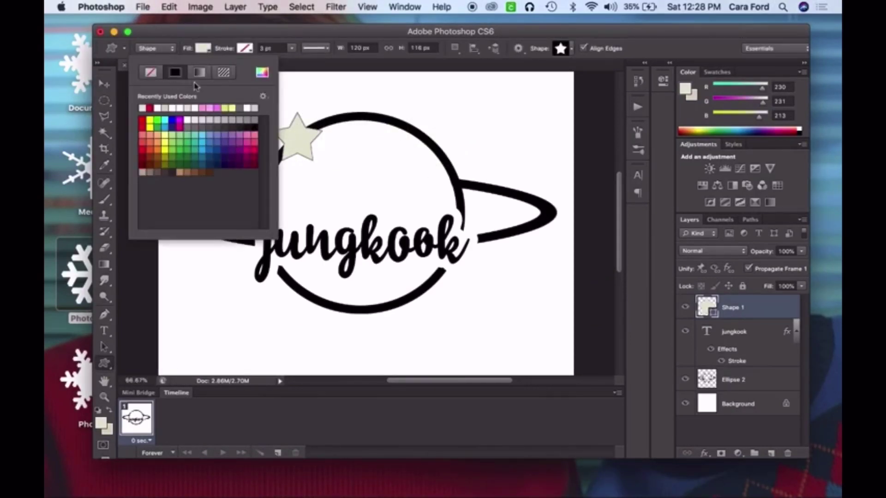
left_click(177, 74)
left_click(247, 48)
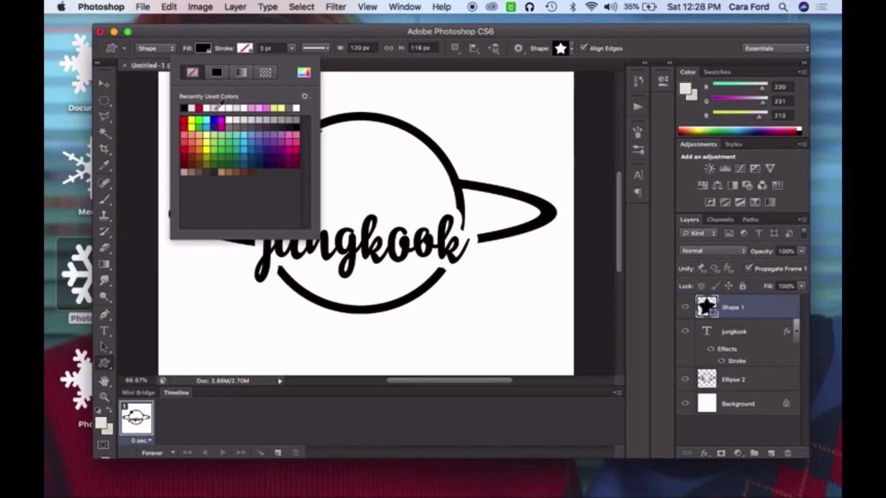
left_click(298, 109)
left_click(291, 48)
left_click_drag(292, 60, 300, 63)
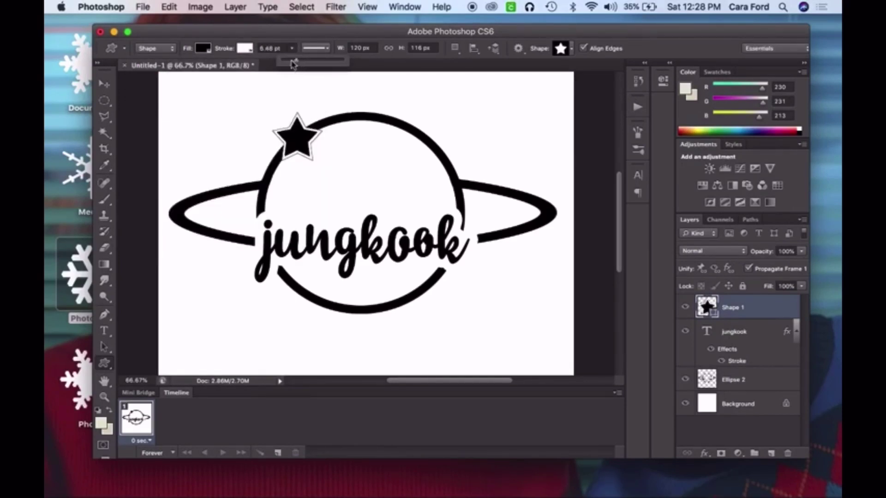
left_click(246, 49)
left_click(192, 74)
- Enlarge the black star slightly and rotate it a little counterclockwise on the circle's upper-left edge
left_click(104, 84)
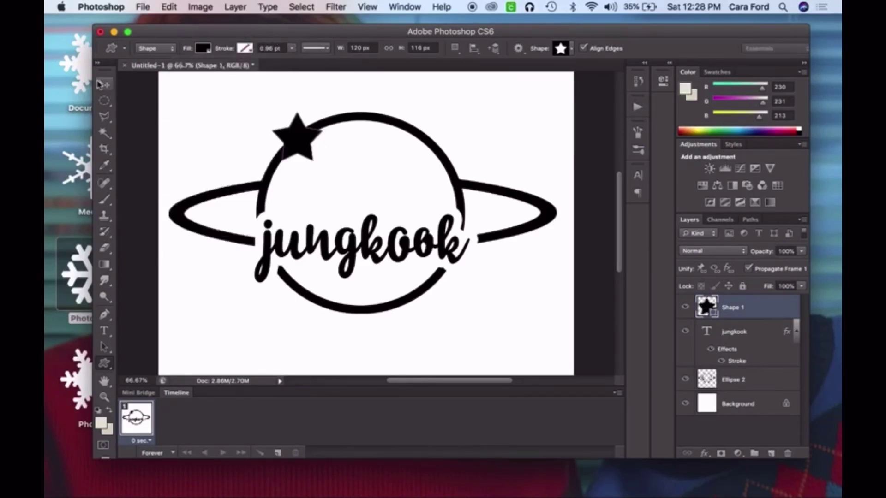
key("super+t")
left_click_drag(253, 100, 248, 108)
mouse_move(316, 109)
left_mouse_down()
mouse_move(322, 104)
mouse_move(318, 125)
left_mouse_up()
left_click(330, 48)
key("Return")
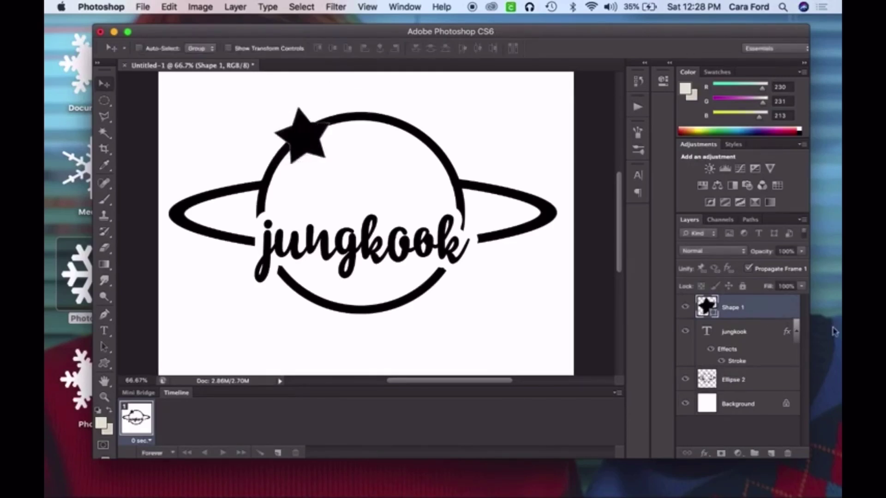
- Apply a 13 px white outside stroke to the star layer
double_click(787, 308)
left_click(487, 173)
left_click_drag(613, 118, 618, 122)
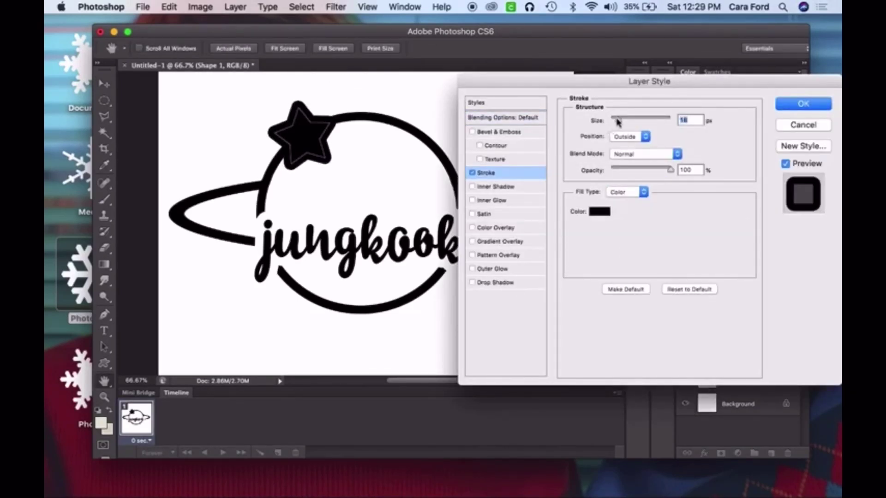
left_click(597, 212)
left_click(279, 142)
left_click(568, 134)
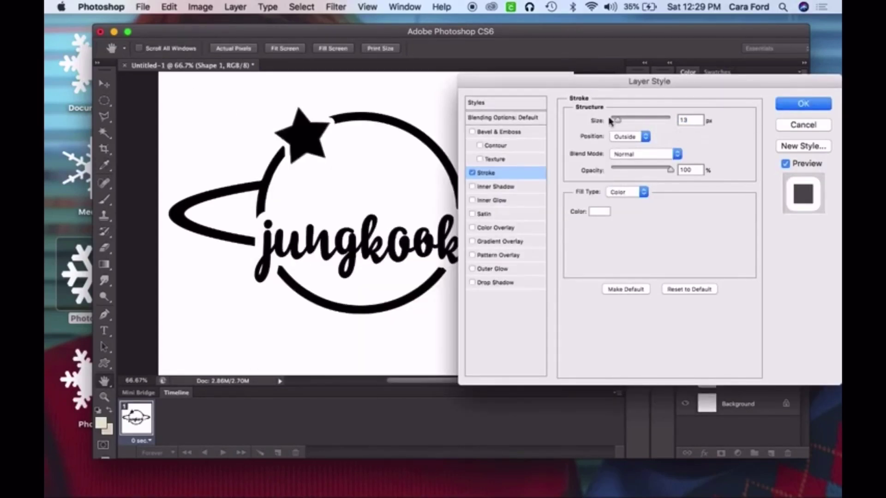
left_click(794, 106)
- Duplicate the star layer, move the copy beyond the circle's upper-right edge and scale it down
right_click(789, 330)
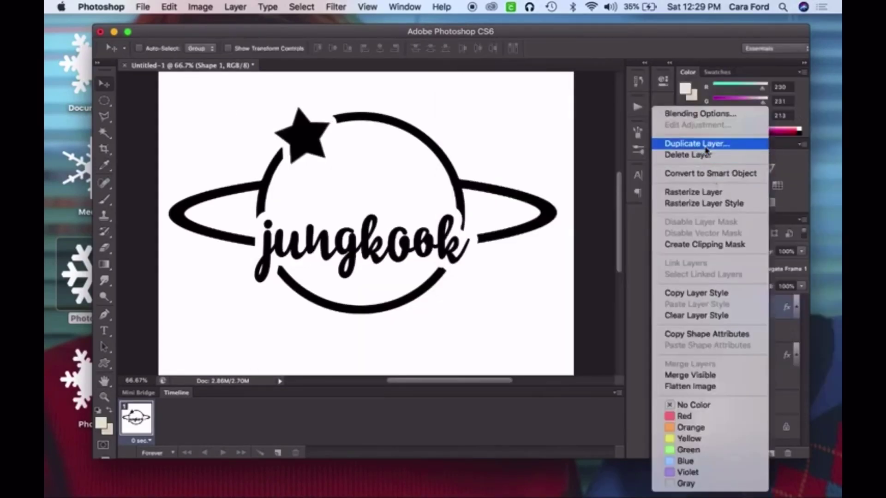
left_click(712, 90)
key("Return")
left_click_drag(302, 134, 482, 125)
key("super+t")
left_click_drag(507, 90, 483, 117)
key("Return")
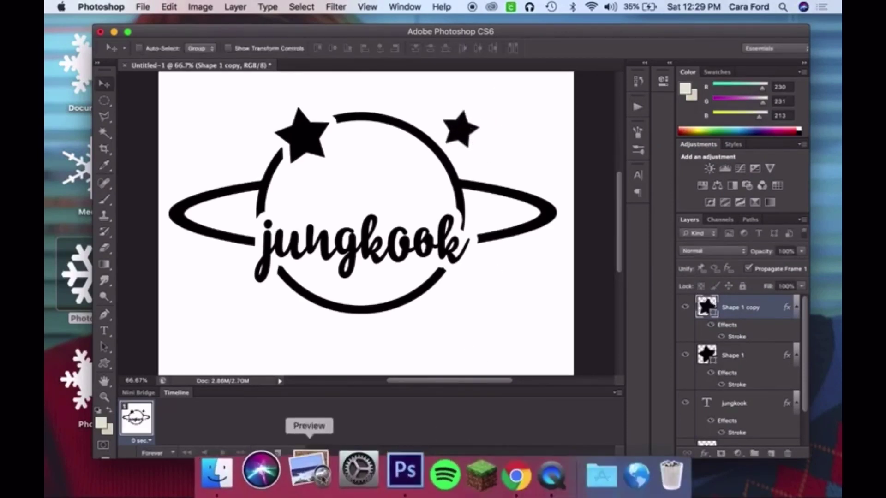
left_click(312, 481)
right_click(316, 479)
left_click(438, 29)
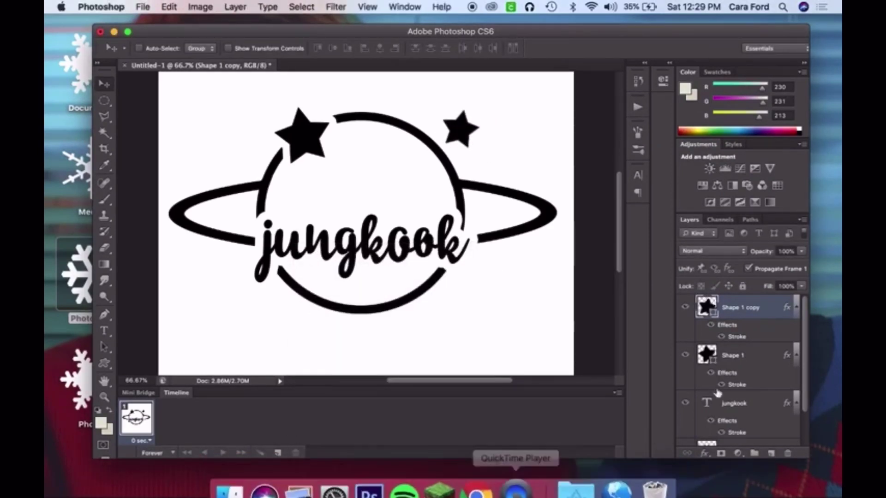
- Duplicate the smaller star, place the copy just below and right of it, and shrink it further
right_click(749, 306)
left_click(686, 141)
key("Return")
left_click_drag(463, 121, 497, 142)
key("super+t")
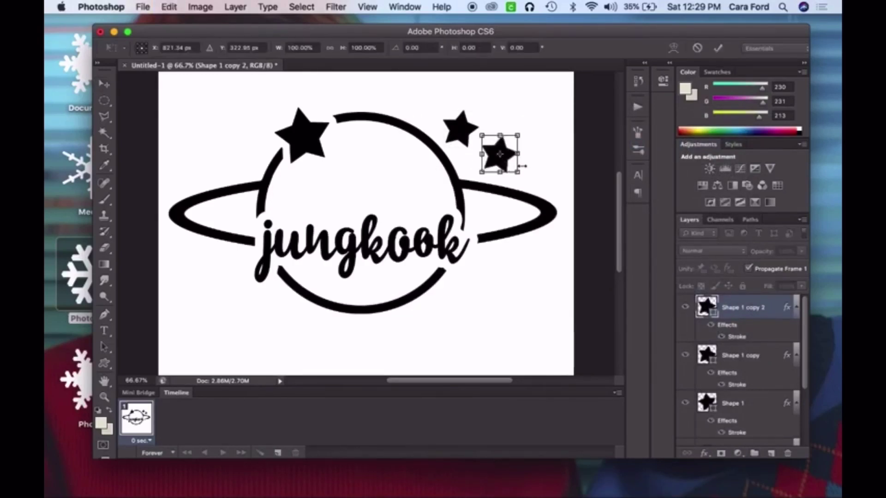
left_click_drag(517, 171, 507, 163)
key("Return")
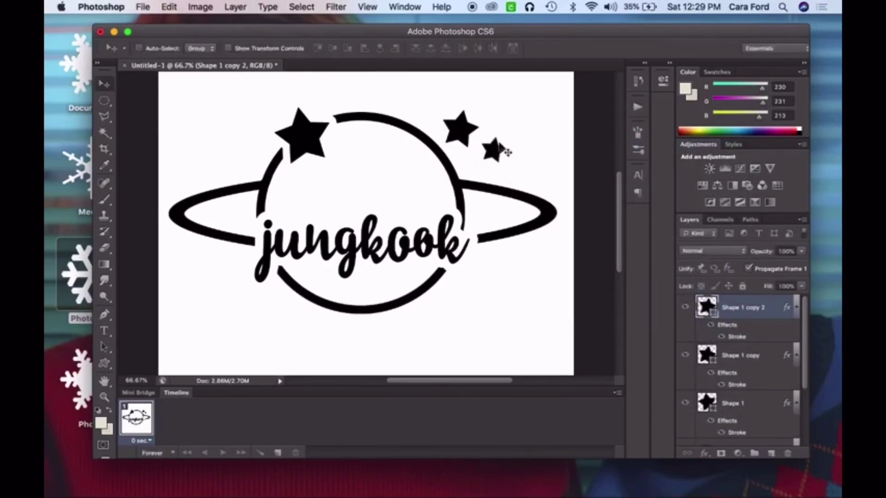
mouse_move(498, 162)
left_mouse_down()
mouse_move(481, 172)
mouse_move(464, 138)
mouse_move(485, 170)
left_mouse_up()
- Crop the empty space above and below the logo to make the canvas a wide rectangle
key("super+minus")
key("super+minus")
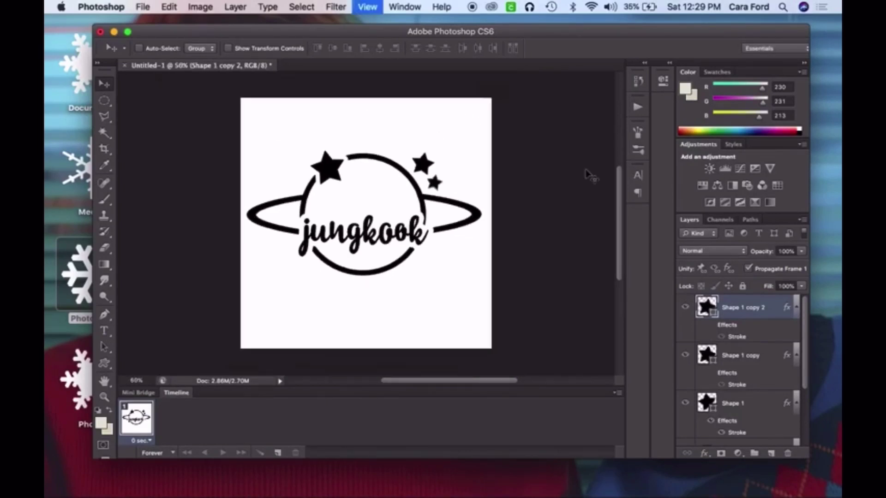
key("c")
left_click_drag(369, 333, 371, 296)
left_click_drag(367, 140, 367, 156)
left_click(104, 84)
left_click(556, 226)
- Apply a thin black outside stroke to the Ellipse 2 layer to thicken the planet and ring outlines
scroll(738, 369, "down", 5)
left_click(738, 420)
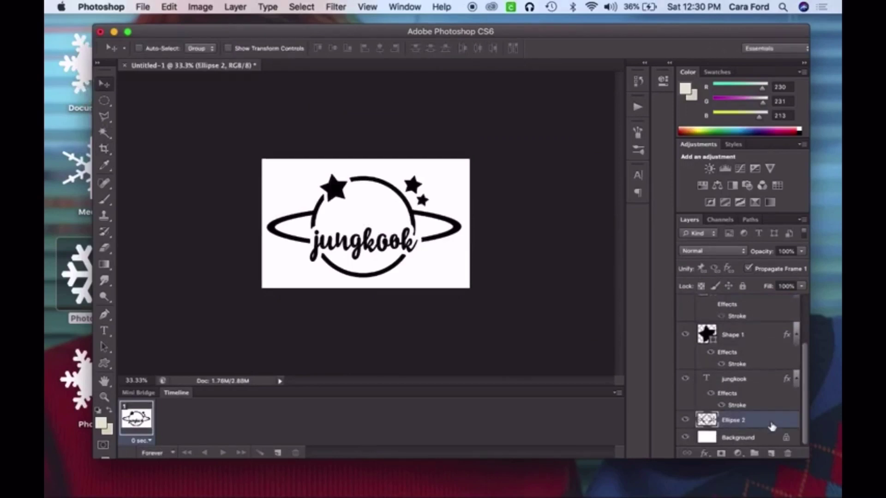
double_click(773, 422)
left_click(498, 173)
left_click_drag(614, 121, 614, 122)
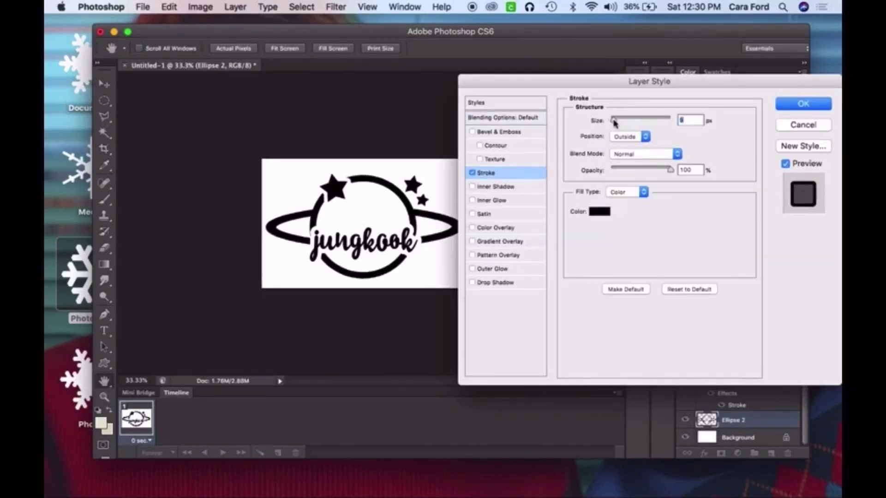
left_click(806, 109)
- Examine the character formatting of the "jungkook" text, including its bold style option
scroll(734, 346, "up", 3)
scroll(734, 346, "down", 4)
left_click(742, 359)
key("super+plus")
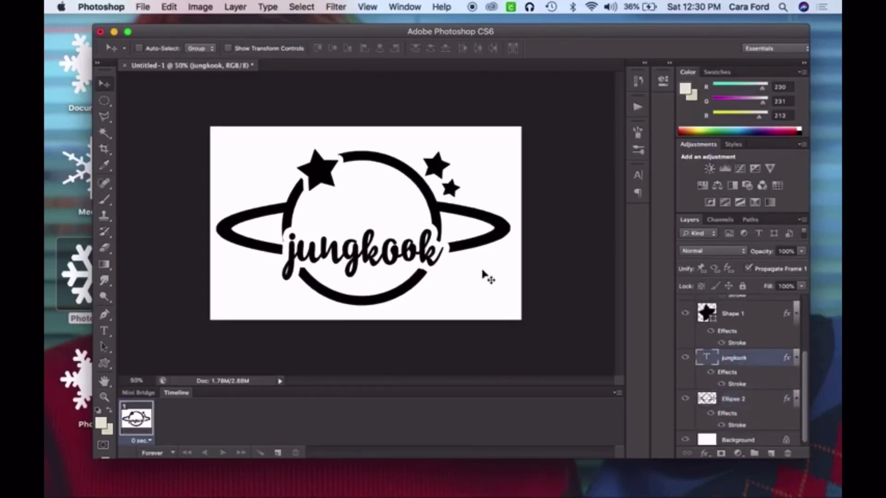
double_click(427, 248)
left_click(638, 176)
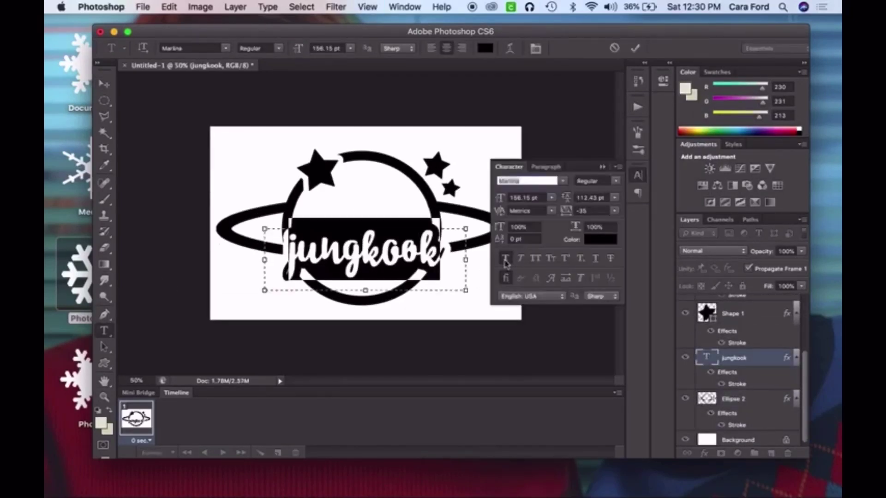
left_click(603, 167)
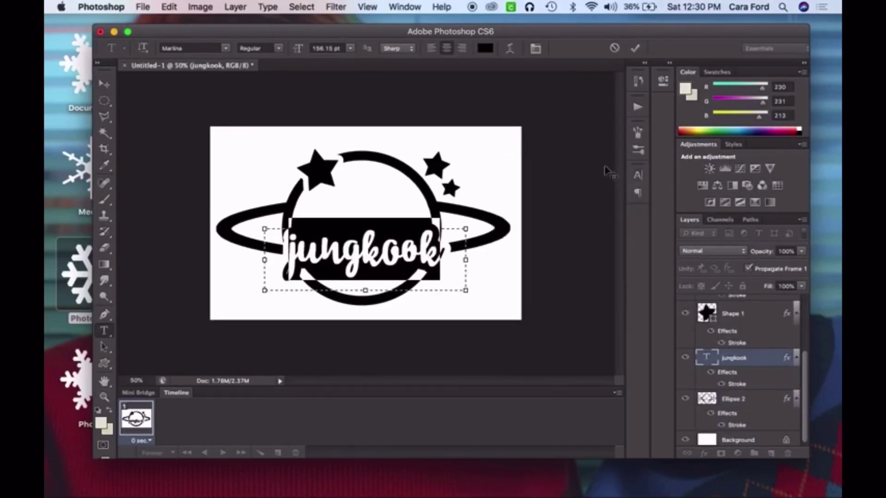
left_click(104, 85)
left_click(104, 331)
double_click(322, 248)
left_click(638, 175)
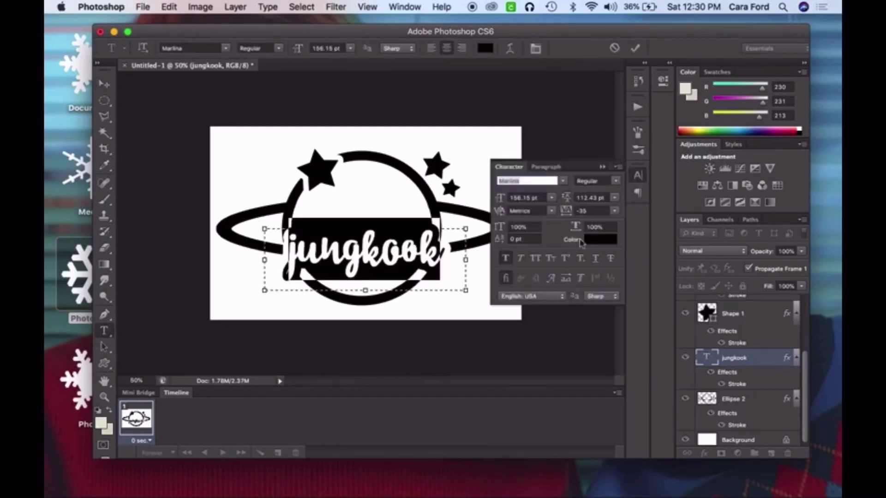
left_click(602, 167)
key("super+Return")
key("v")
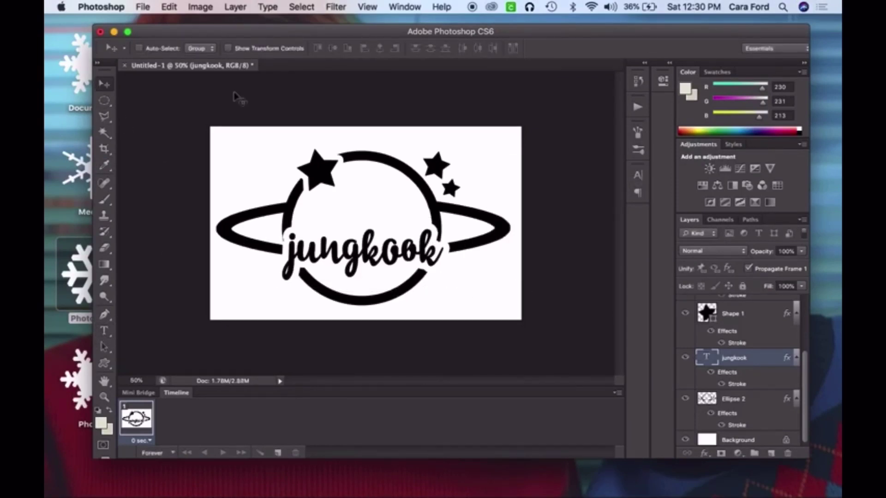
left_click(169, 6)
left_click(366, 227)
left_click(105, 330)
double_click(333, 253)
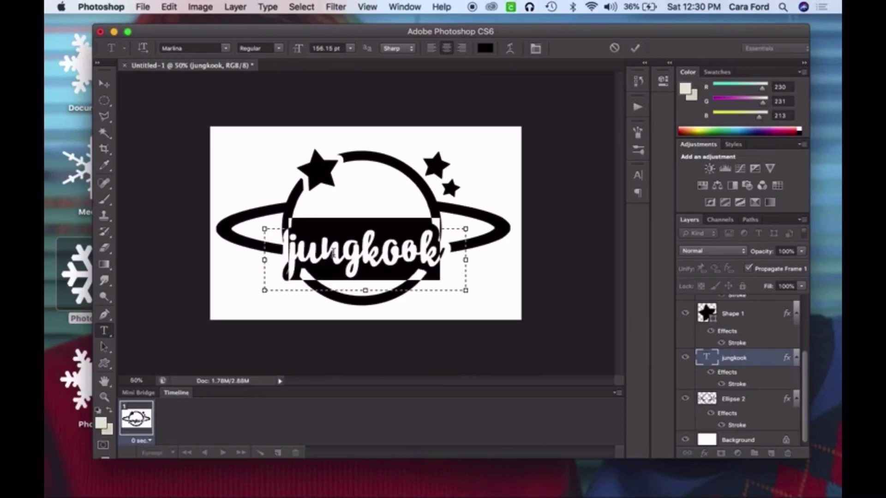
left_click(639, 177)
left_click(606, 172)
left_click(104, 84)
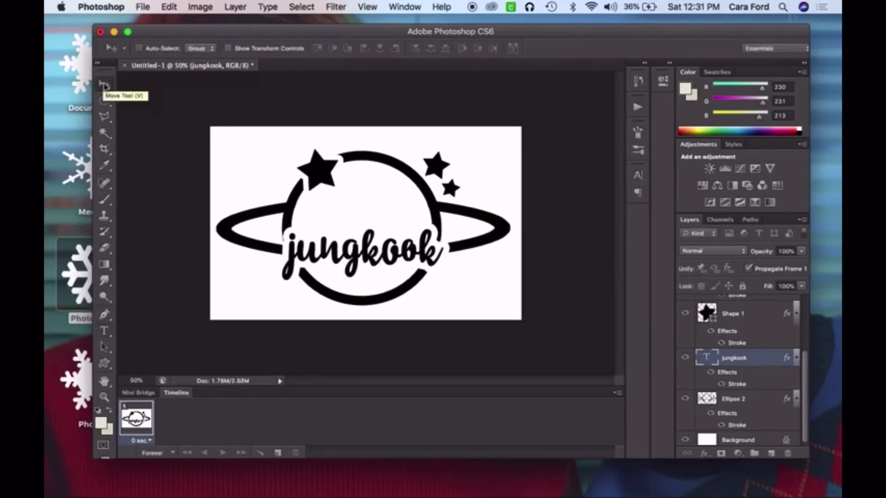
- Delete the white Background layer to make the canvas transparent
right_click(732, 440)
left_click(669, 396)
key("Return")
key("Delete")
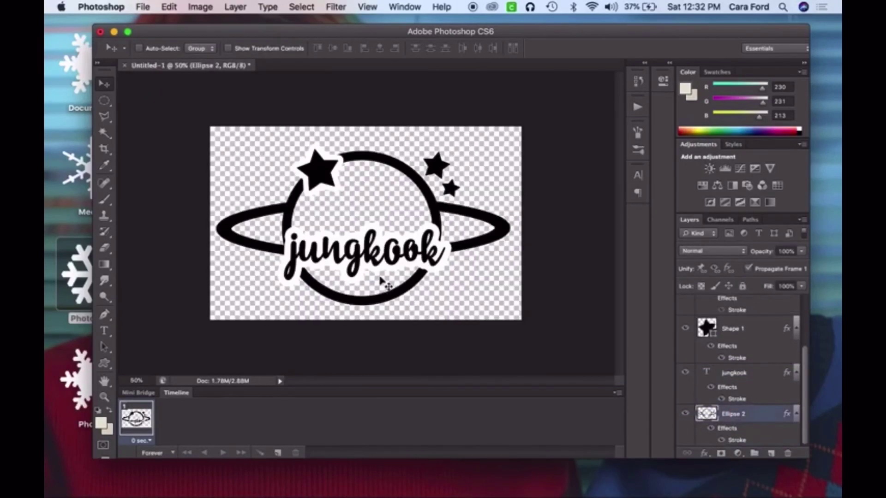
- Merge the star, text and ellipse layers into a single layer
scroll(755, 372, "up", 4)
left_click(755, 309, "shift")
right_click(760, 310)
left_click(707, 363)
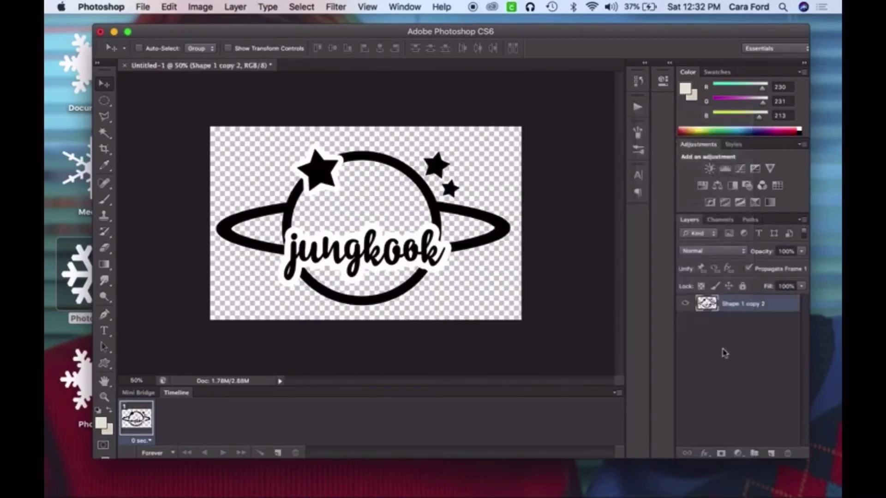
- Select the white outlines around the stars and the "jungkook" text with the Magic Wand, delete them and deselect
key("super+equal")
key("super+equal")
left_click(104, 133)
left_click(247, 102)
key("Delete")
left_click(210, 266)
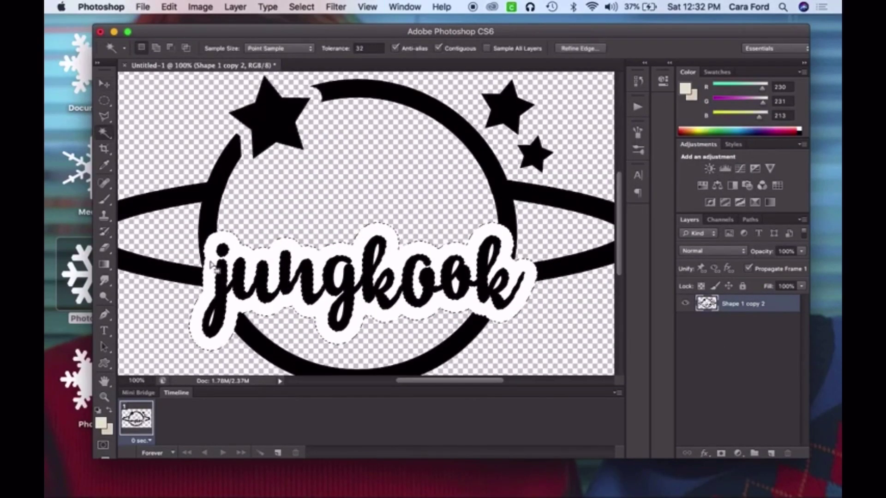
key("Delete")
key("super+d")
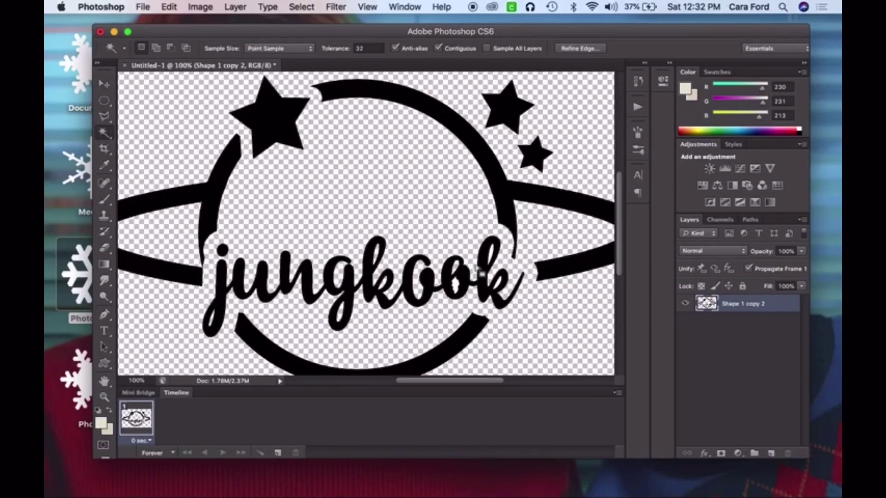
left_click(301, 7)
left_click(299, 33)
key("super+minus")
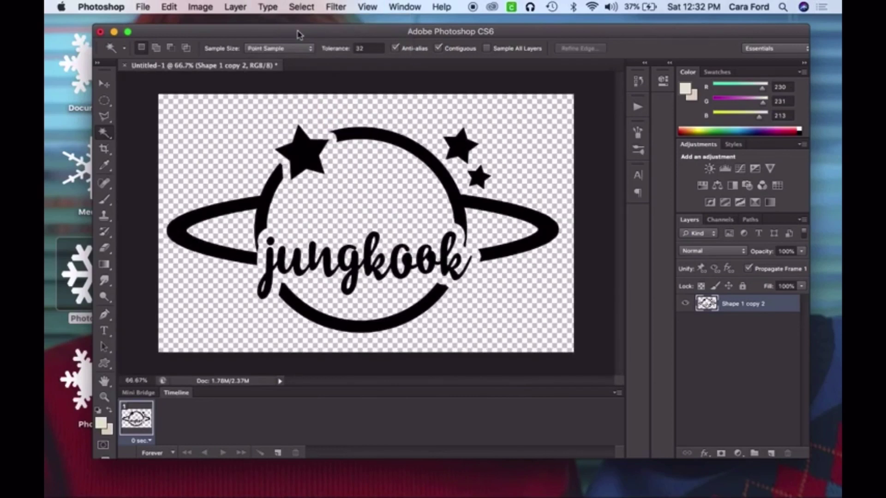
- Save a PNG copy of the logo in the Cricut Design folder
left_click(142, 7)
left_click(208, 175)
left_click(404, 371)
left_click(396, 415)
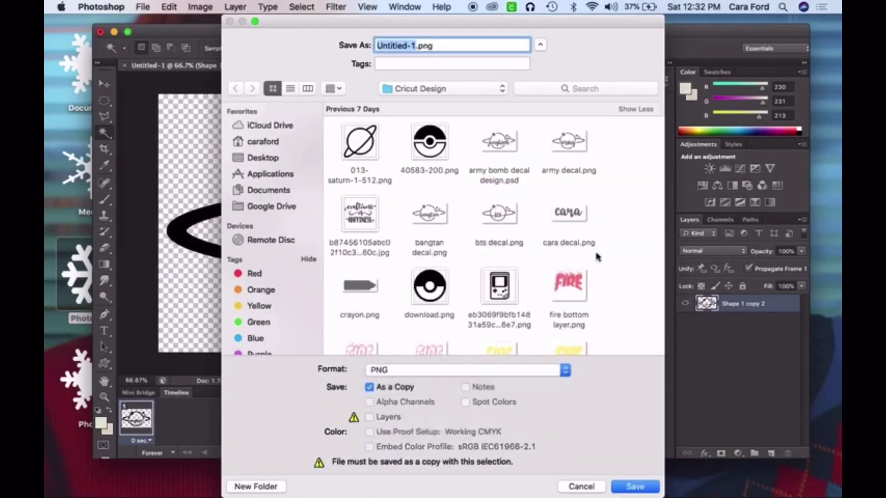
left_click(635, 487)
left_click(483, 157)
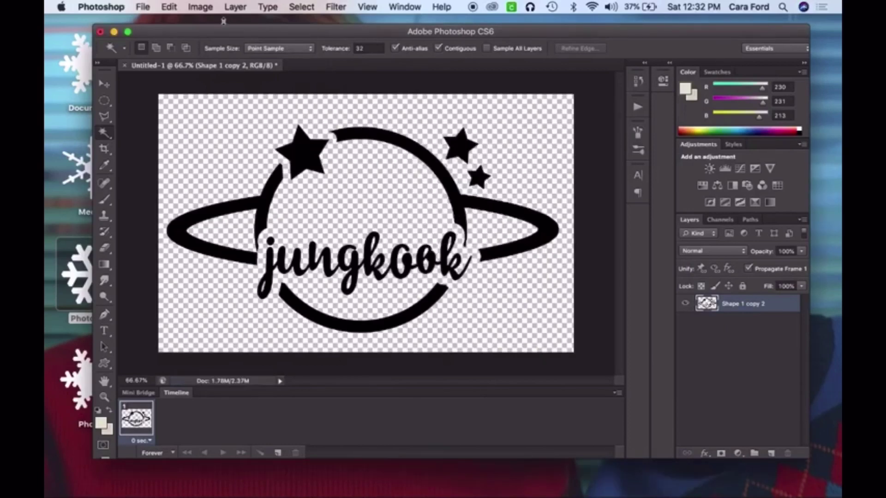
- Close the logo document and open the Applications folder
left_click(100, 32)
left_click(401, 188)
left_click(573, 476)
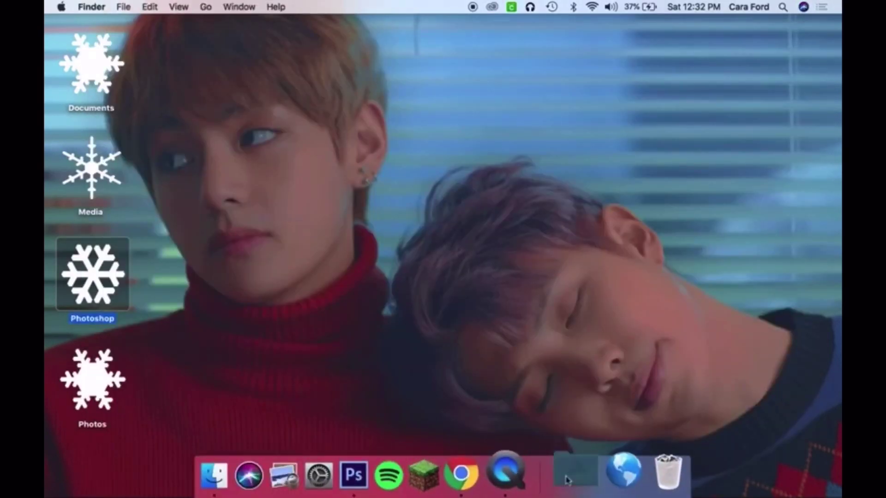
- Switch to Cricut Design Space, accept the updated privacy policy and set the machine mode to Cricut Explore Family
left_click(692, 392)
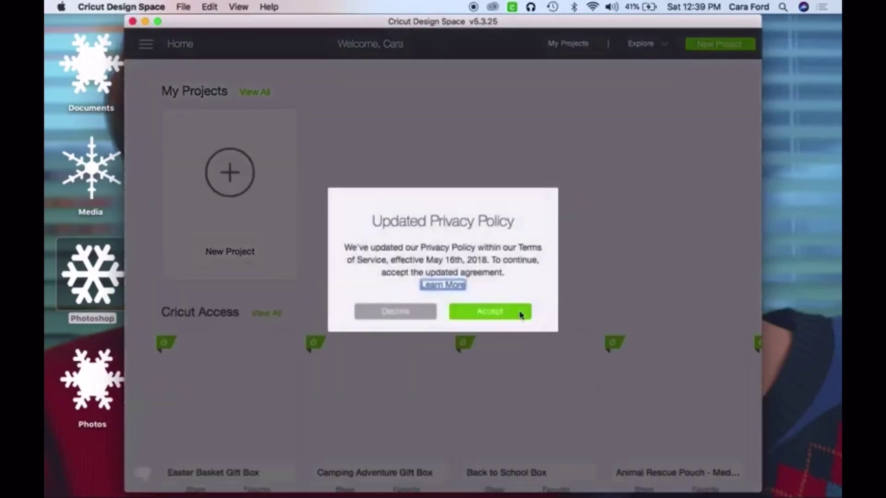
left_click(518, 312)
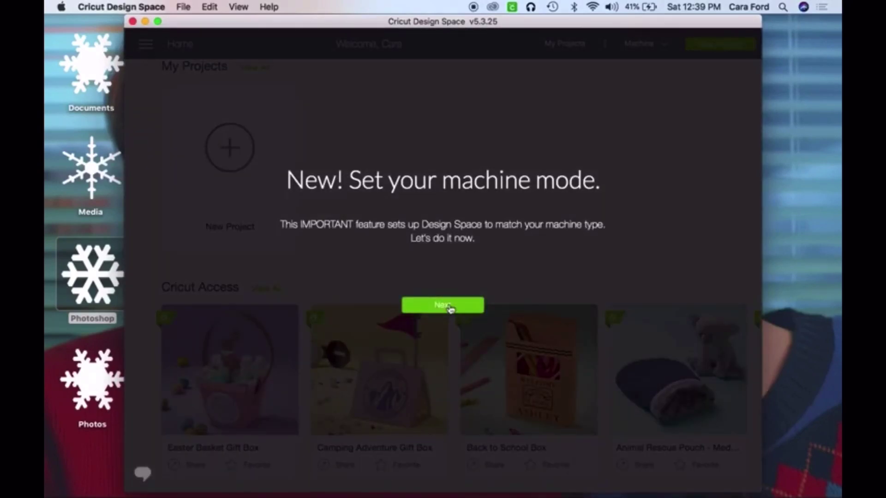
left_click(450, 307)
left_click(656, 49)
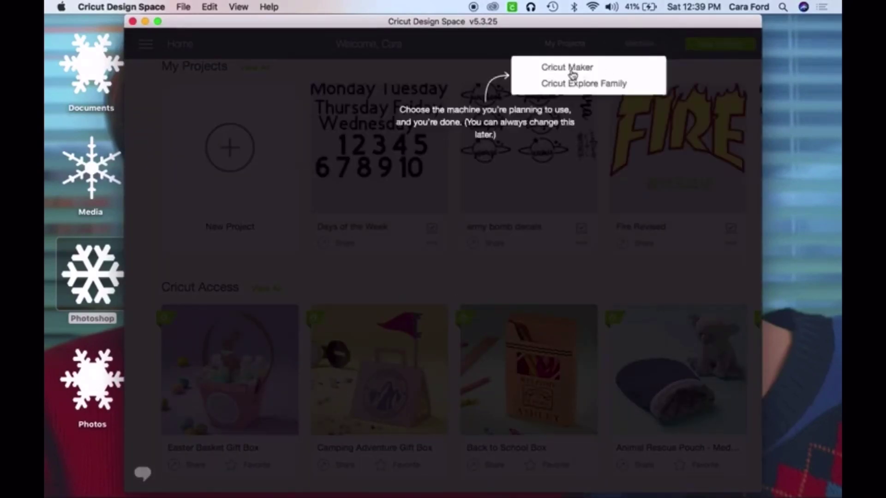
left_click(571, 69)
- Start a new project and load the "jungkook" logo PNG for upload from the Cricut Design folder inside Photoshop
left_click(232, 323)
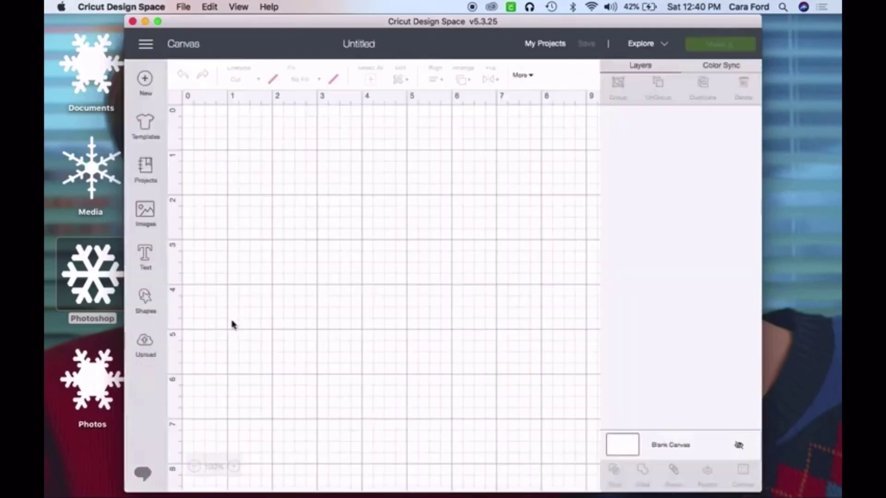
left_click(145, 345)
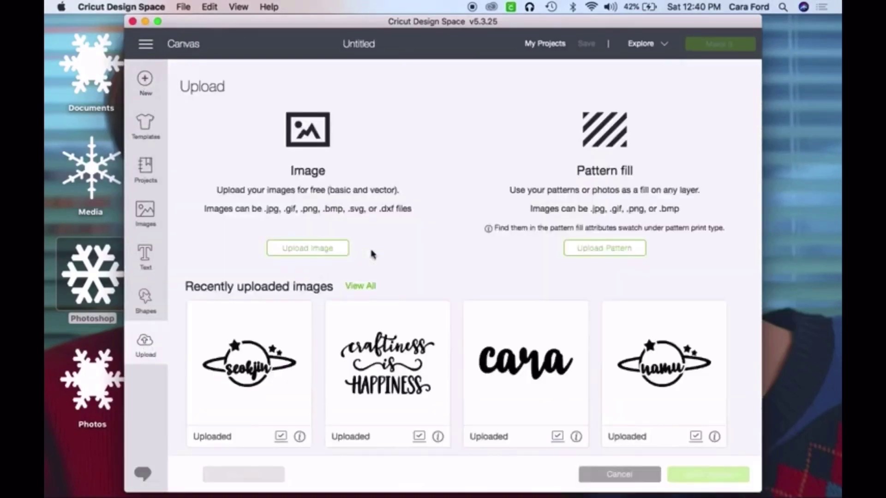
scroll(342, 245, "down", 1)
left_click(308, 240)
left_click(463, 262)
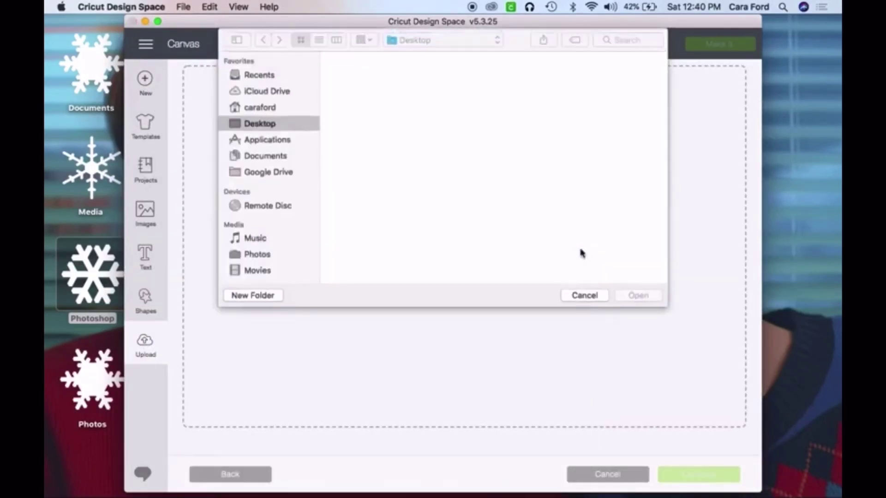
double_click(495, 181)
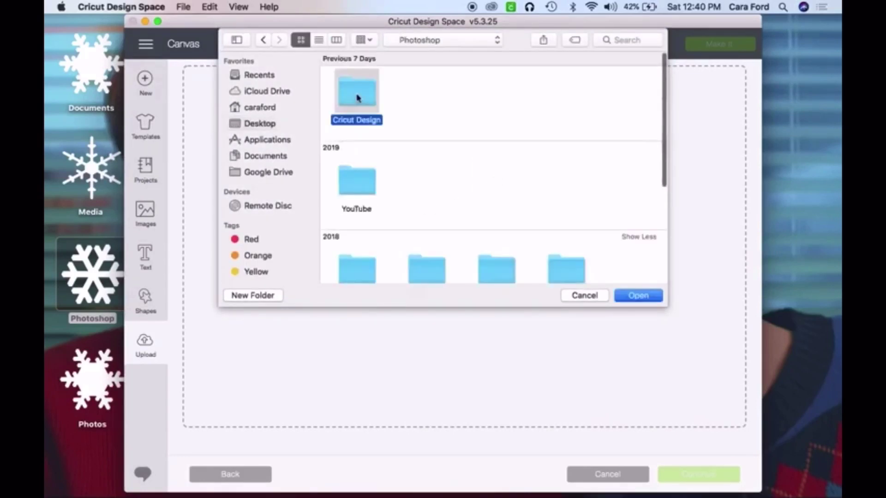
double_click(356, 93)
left_click(356, 89)
key("Return")
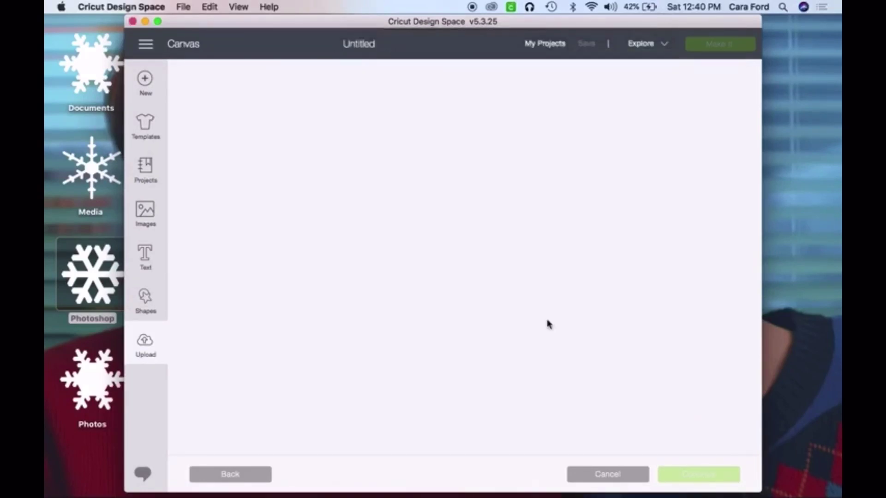
- Save the uploaded "jungkook" logo as a Cut image named Untitled-1 and insert it on the canvas
left_click(569, 218)
left_click(711, 478)
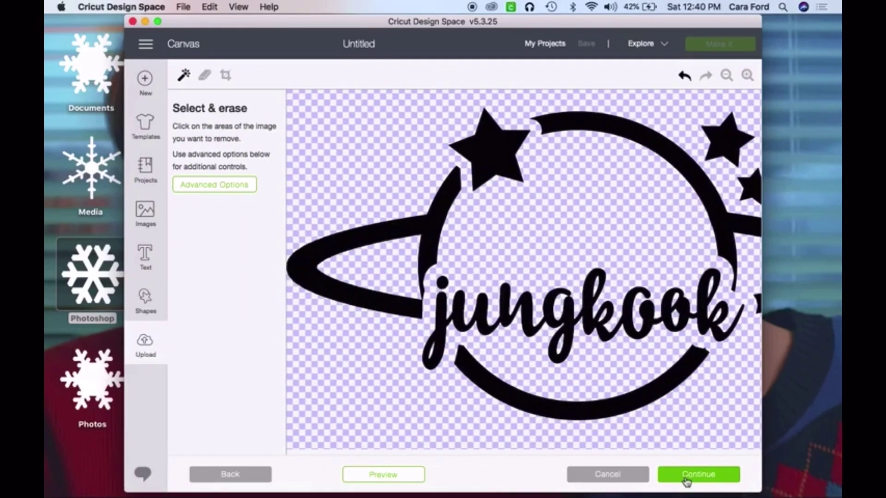
left_click(684, 477)
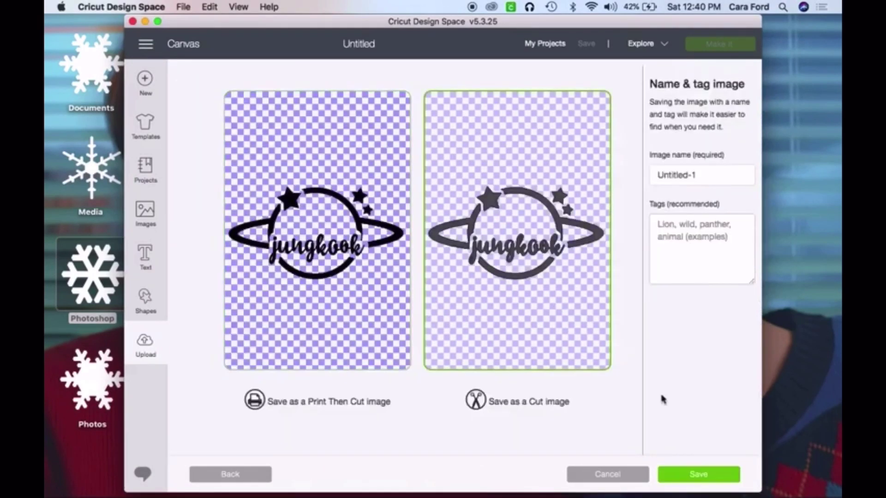
left_click(729, 476)
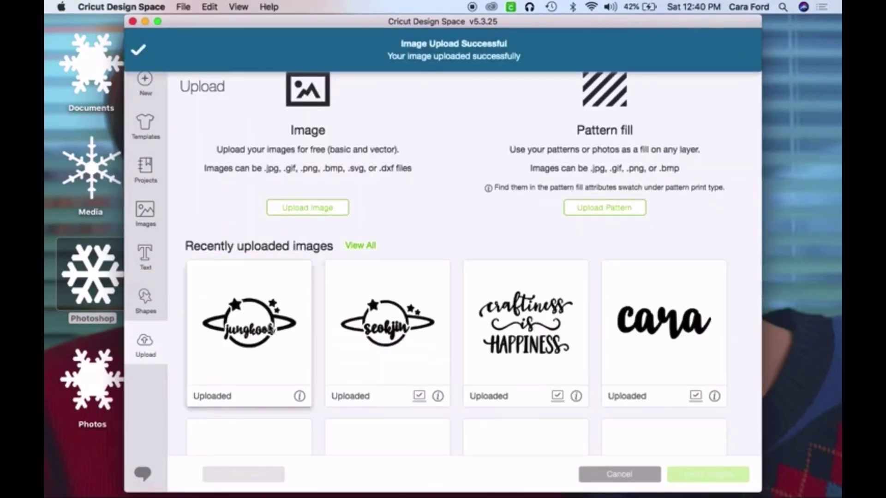
left_click(249, 323)
left_click(711, 475)
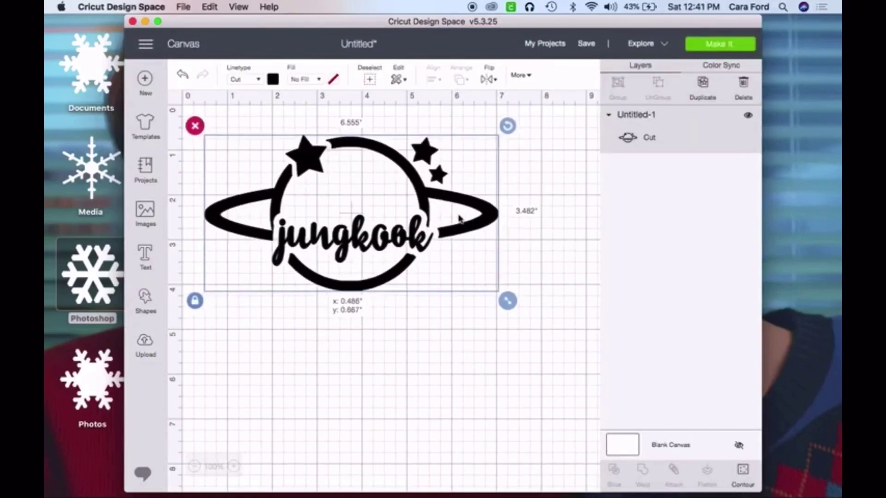
- Scale the logo down to about 3.4 inches wide near the canvas origin and send the project to mat preparation
left_click_drag(459, 219, 444, 212)
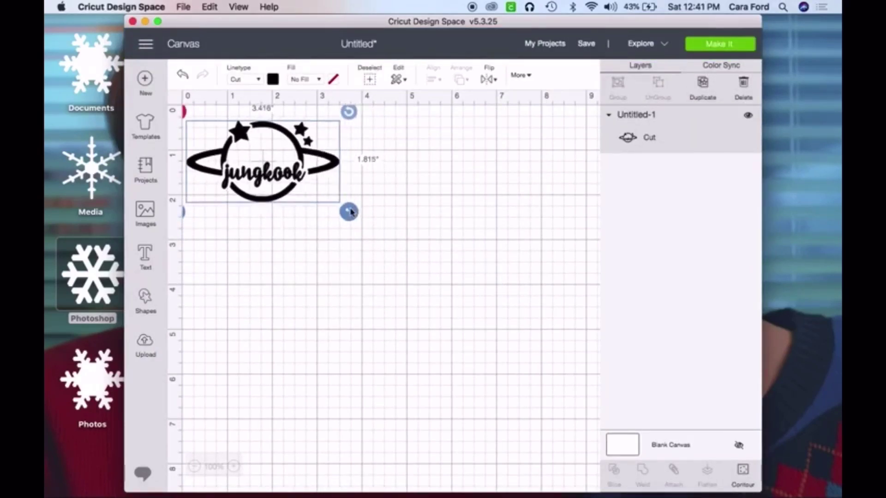
left_click_drag(351, 212, 354, 214)
left_click(424, 240)
left_click(718, 44)
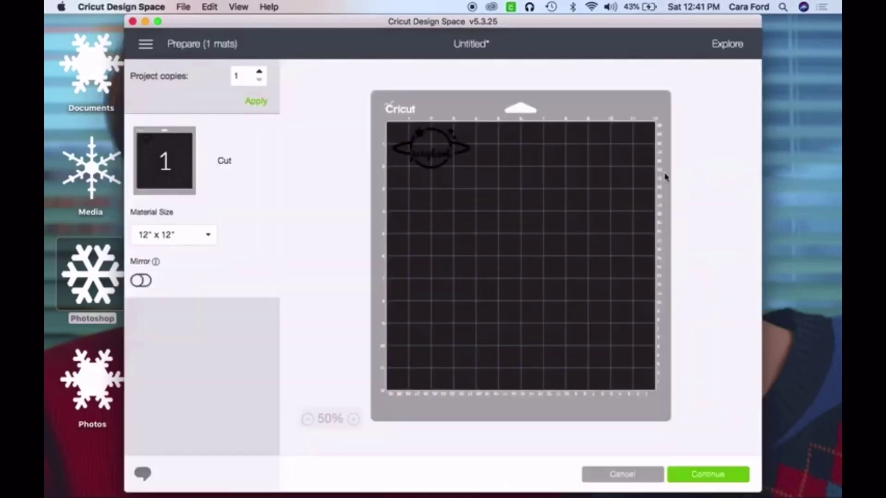